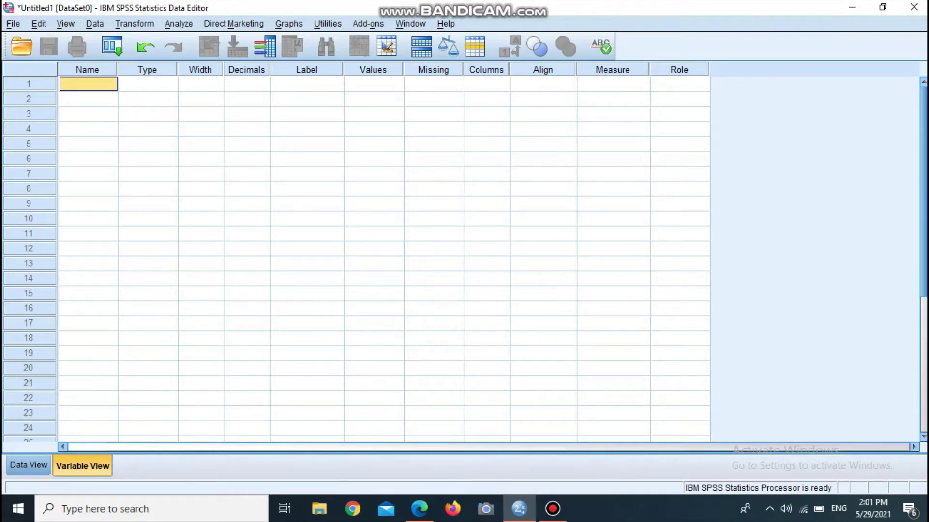
key(ctrl+t)
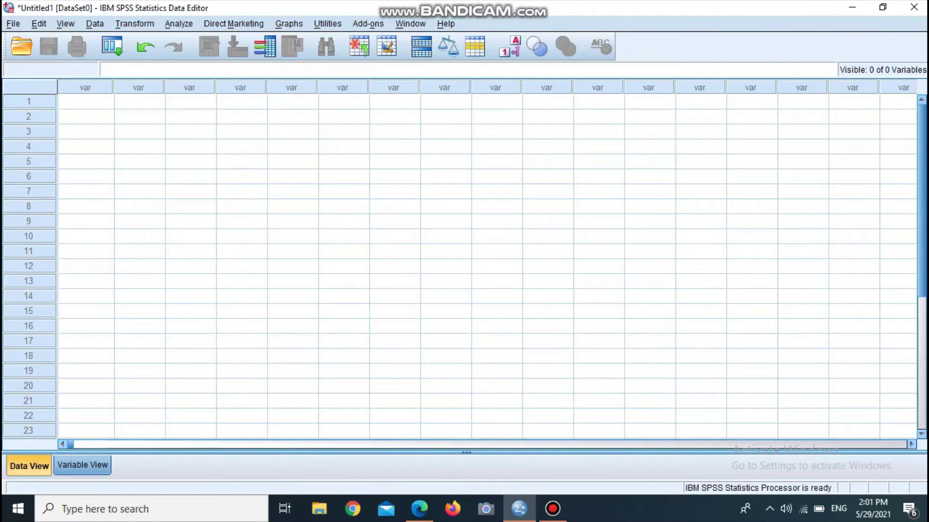
key(ctrl+t)
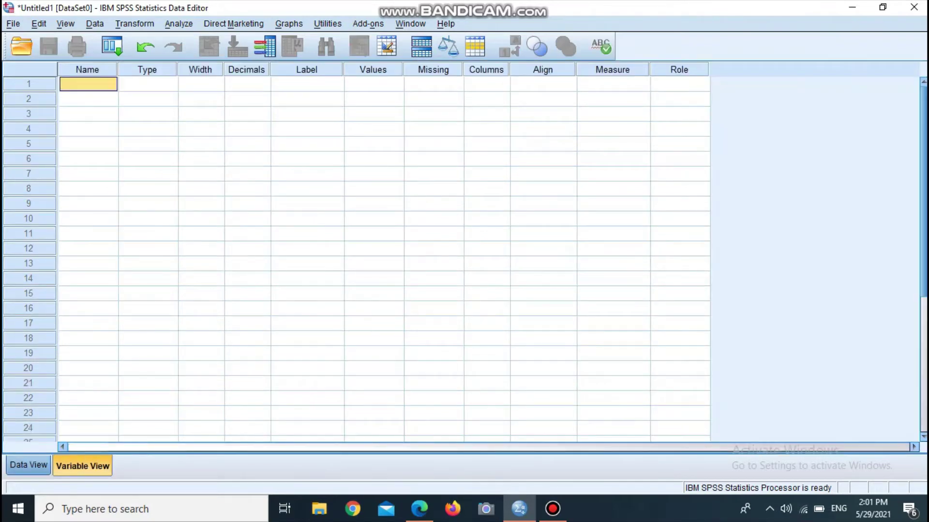
key(ctrl+t)
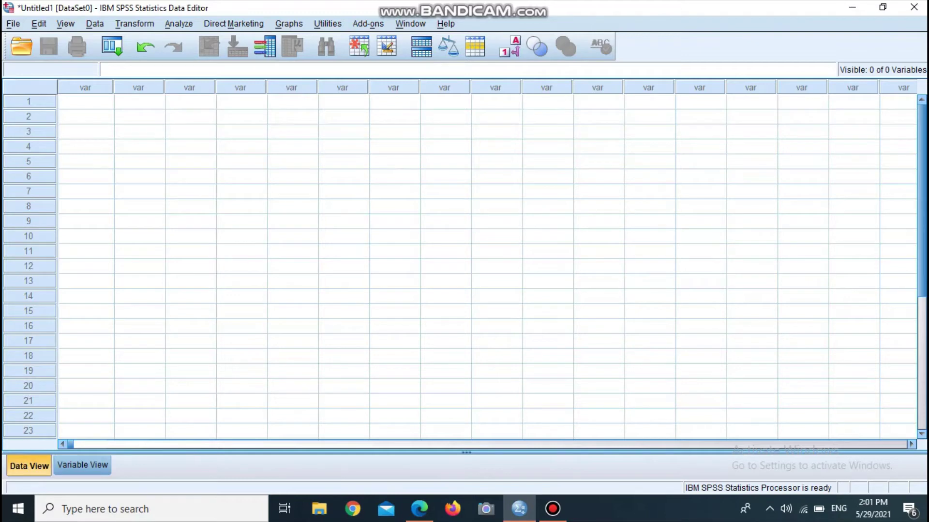
key(ctrl+t)
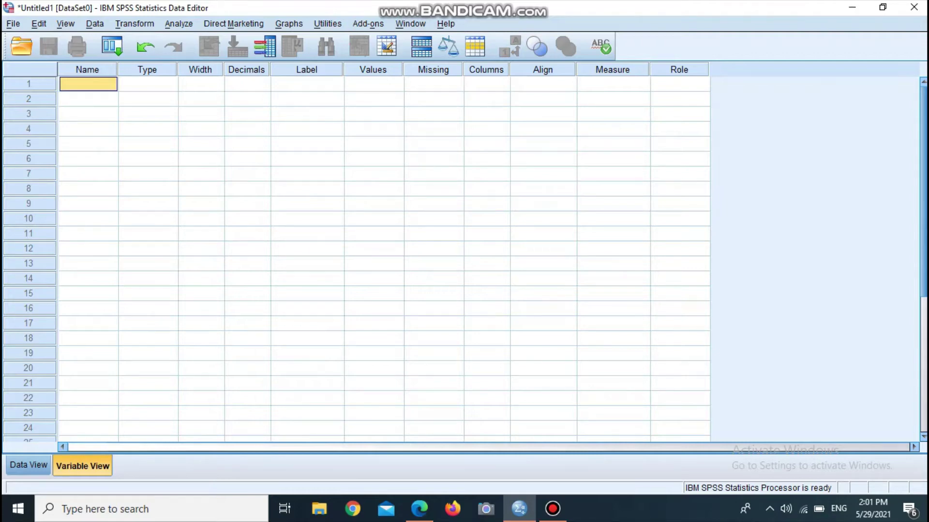
Define the first three variables with the names ID, Gender and SES
text(ID)
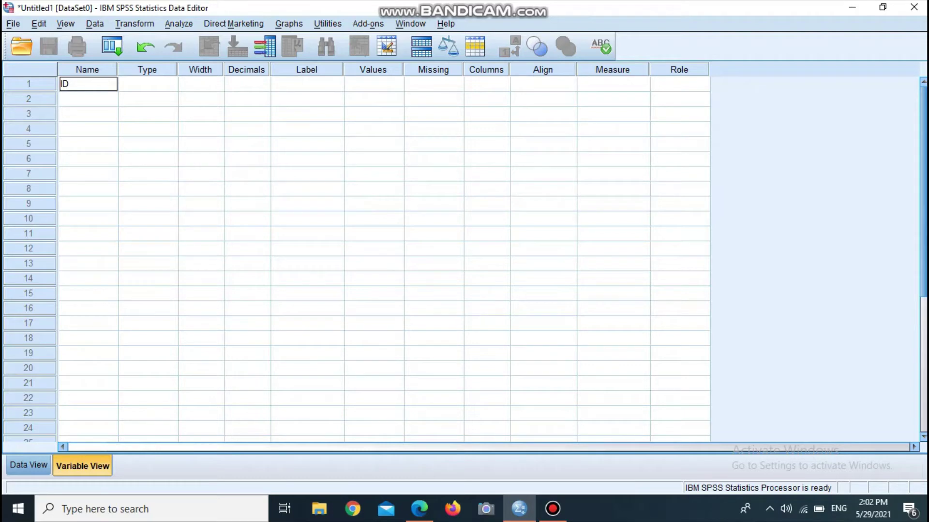
key(Return)
text(Gender)
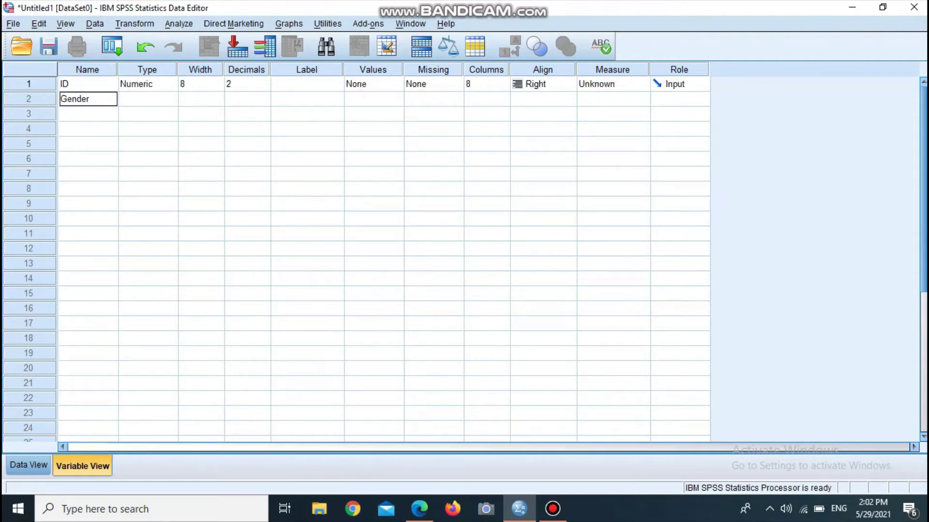
key(Return)
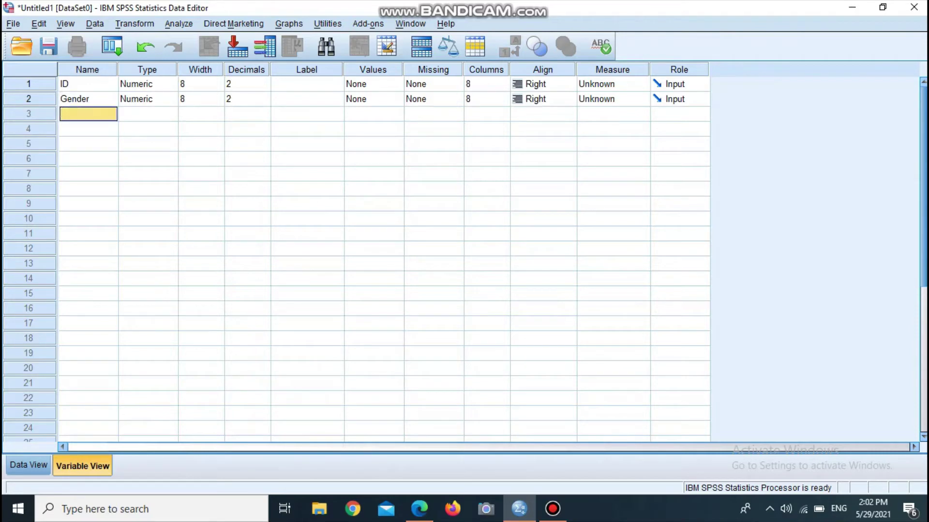
text(SES)
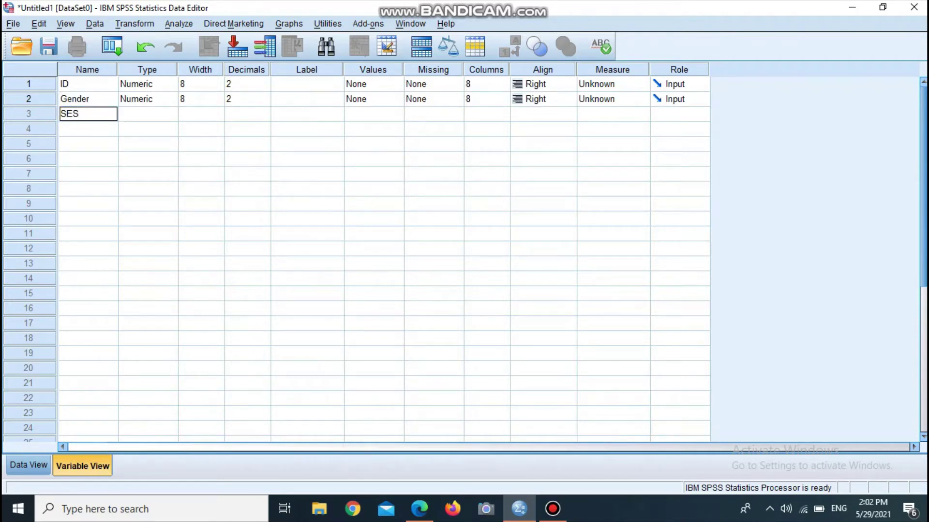
key(Return)
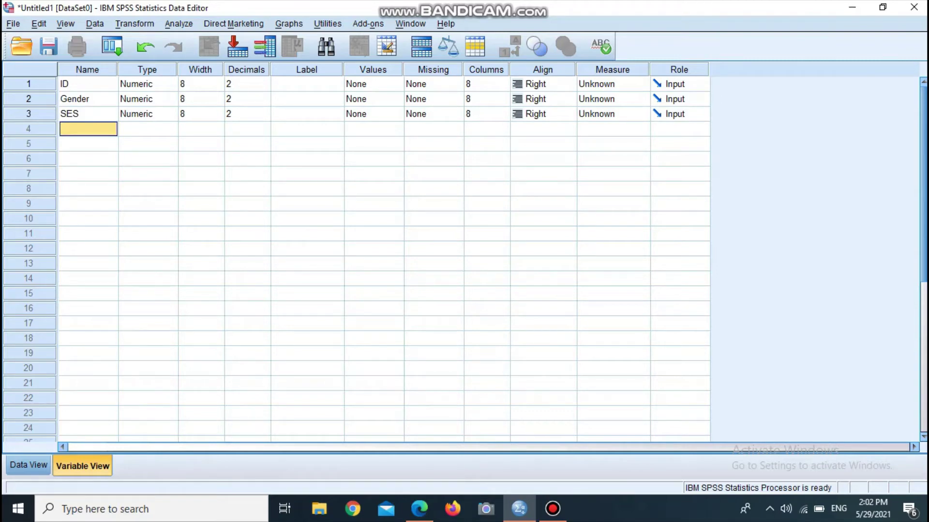
Check the satisfaction scale's items in the Edge PDF, and add variables SWLS1 through SWLS5 in SPSS below SES
click(419, 508)
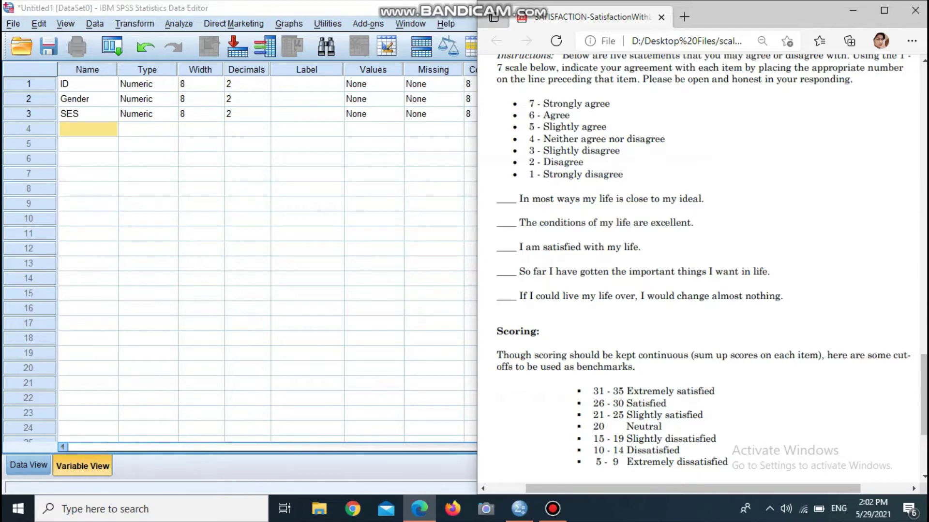
key(alt+Tab)
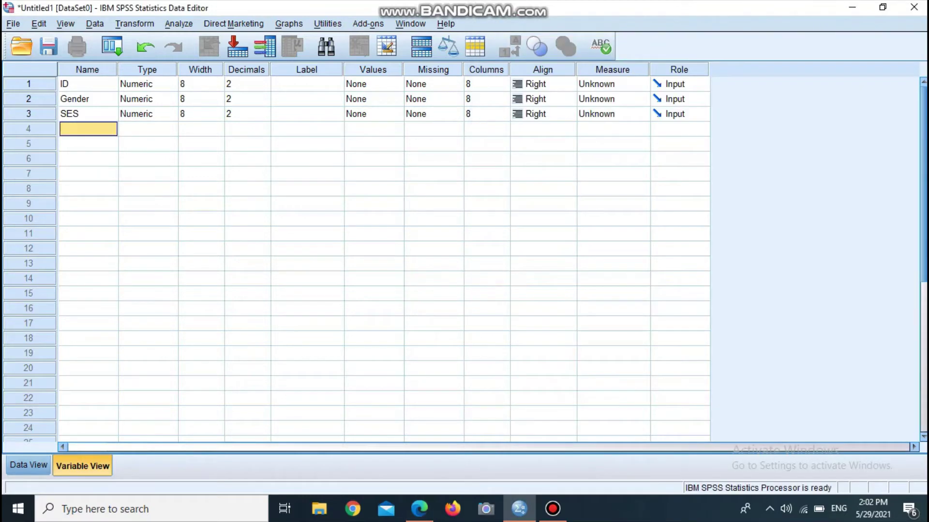
text(SWL)
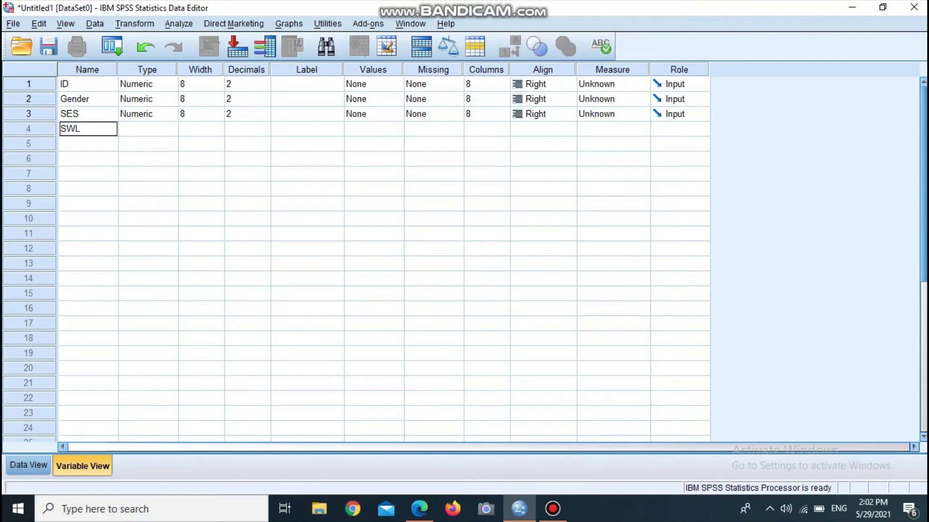
text(S1)
key(Return)
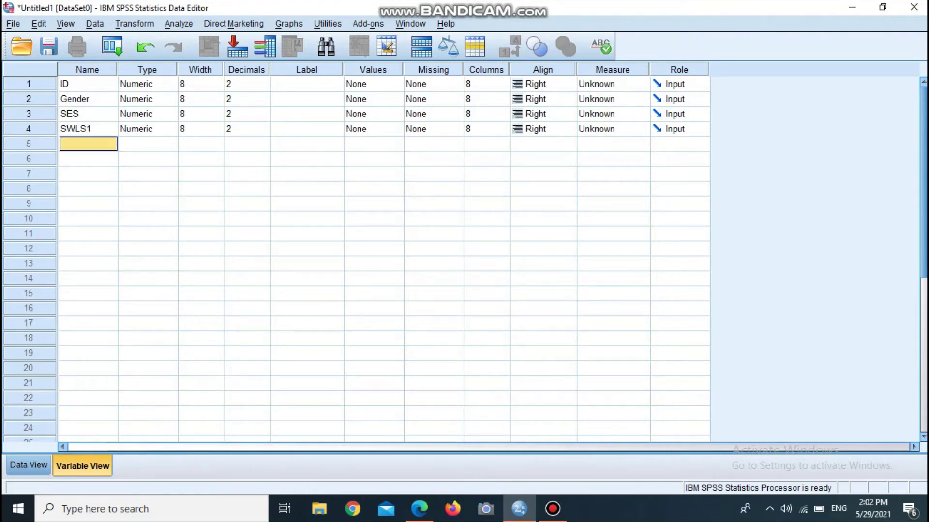
text(SWLS2)
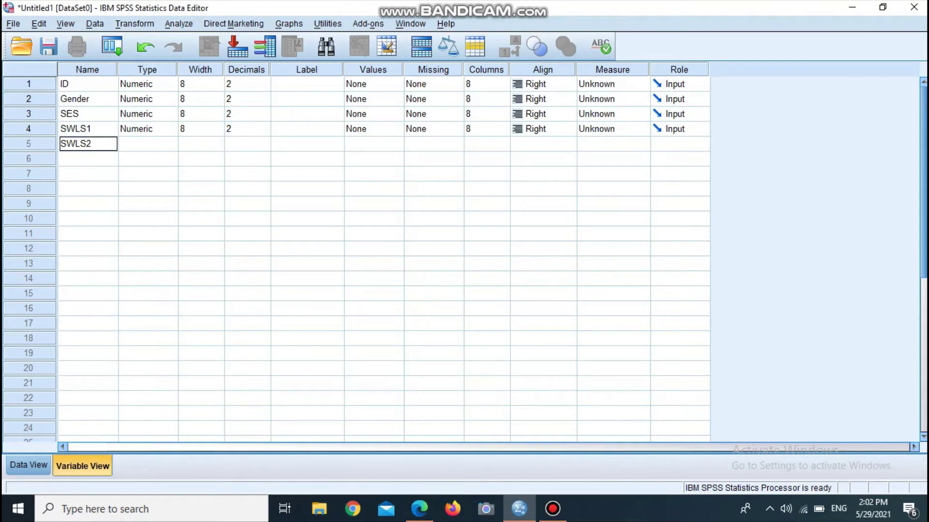
key(Return)
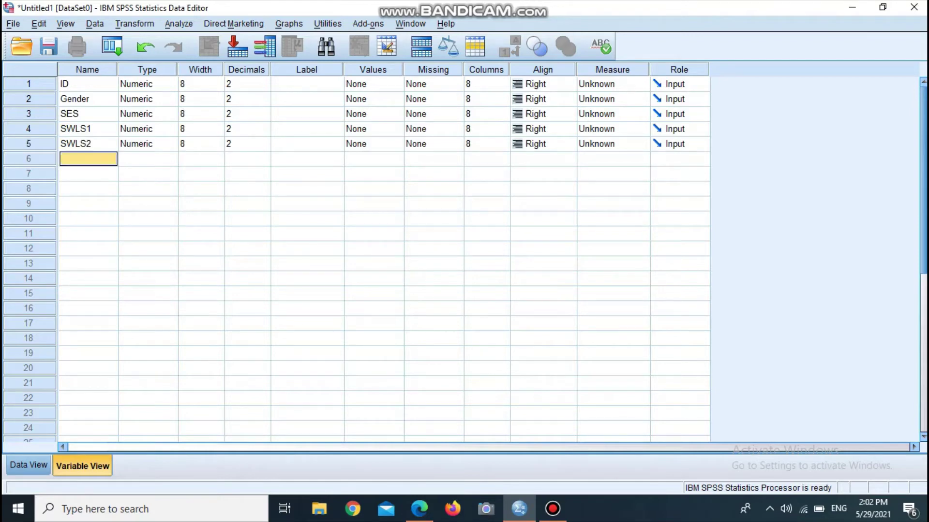
text(SWLS)
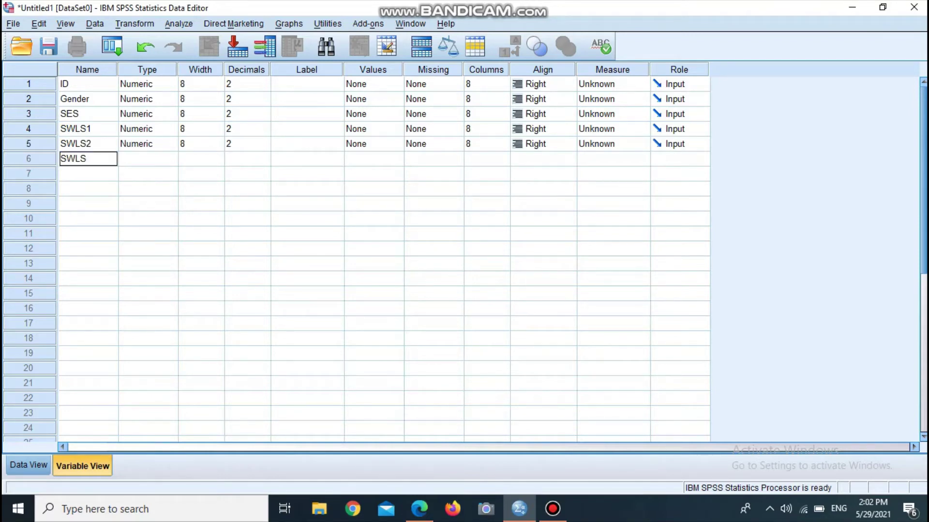
text(3)
key(Return)
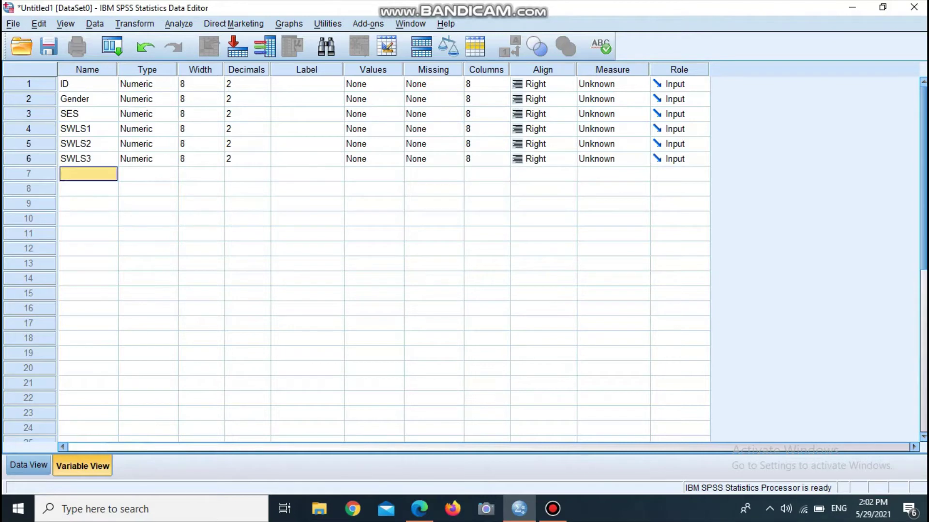
text(SWLS4)
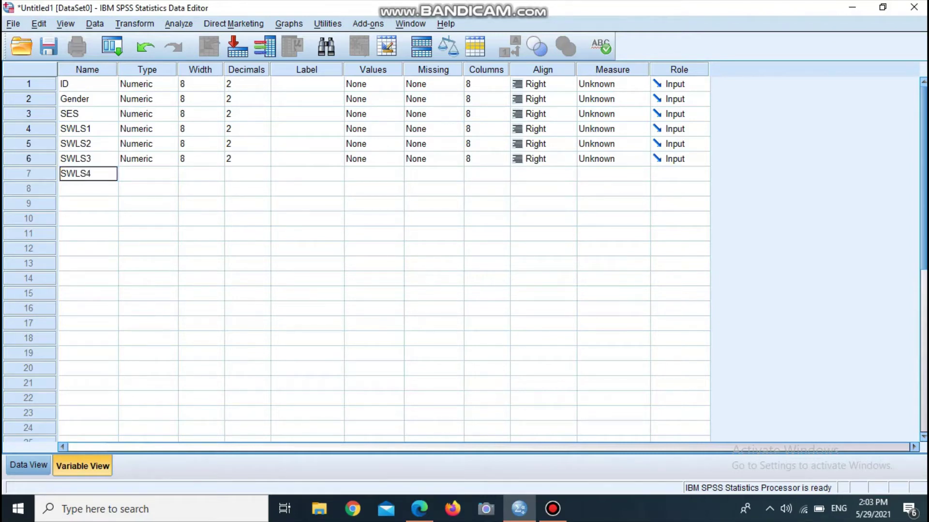
key(Return)
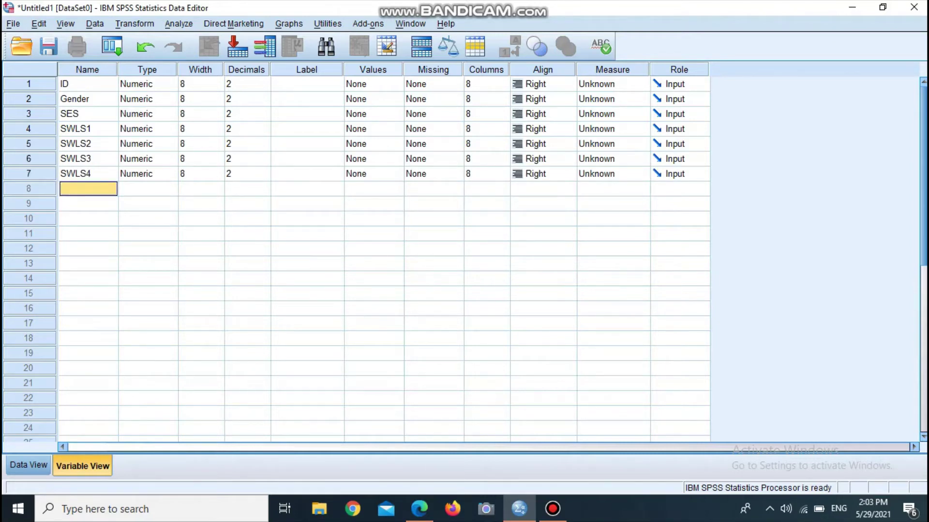
text(SWLS)
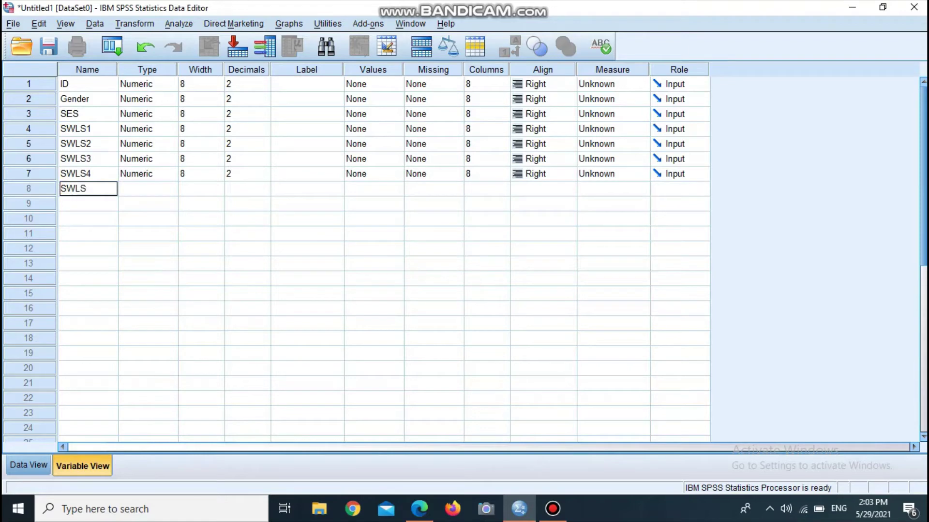
text(5)
click(373, 69)
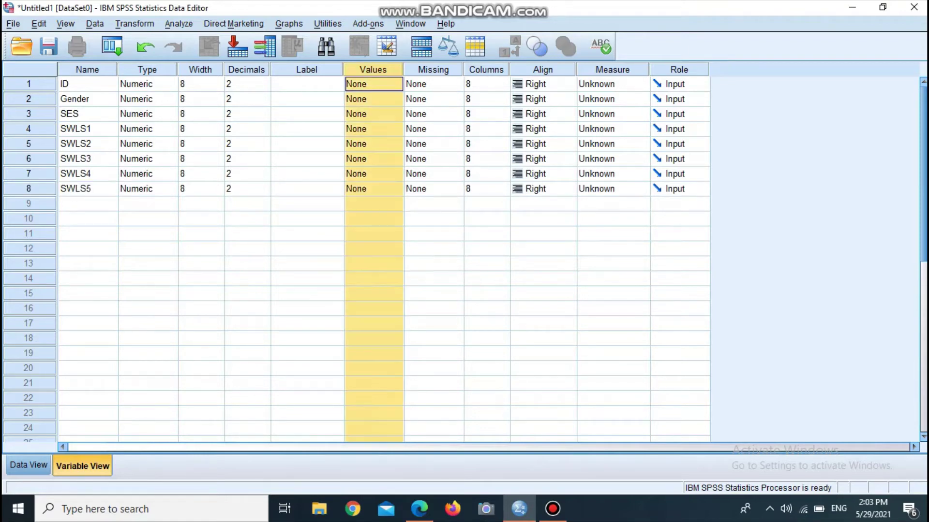
Change the variable type of ID to String
click(147, 69)
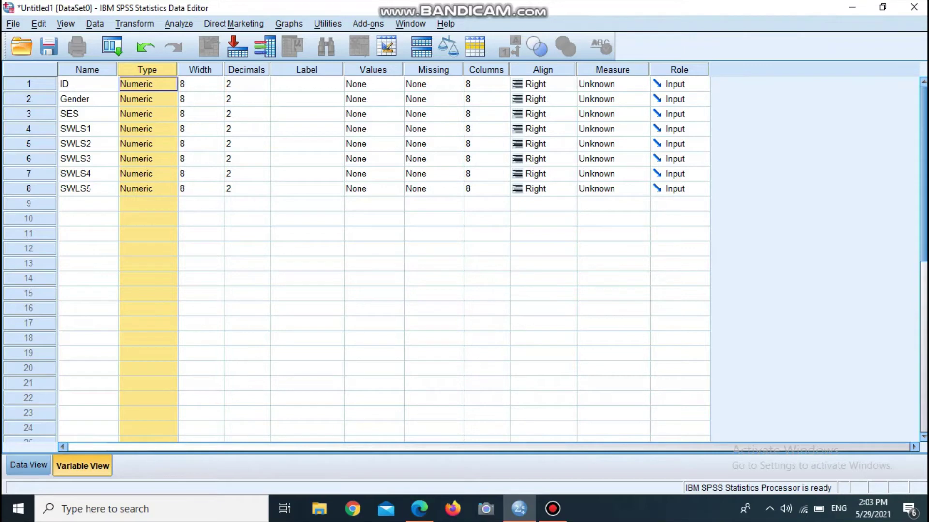
click(145, 84)
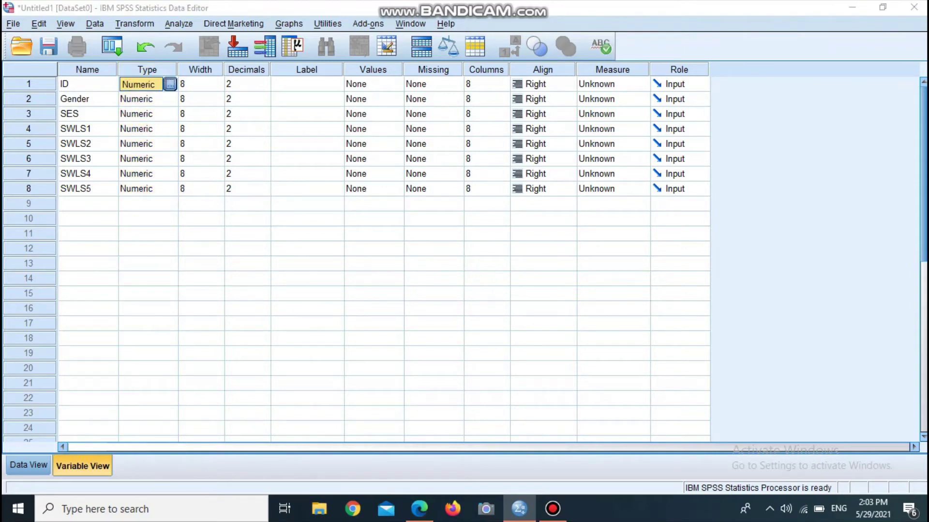
click(170, 84)
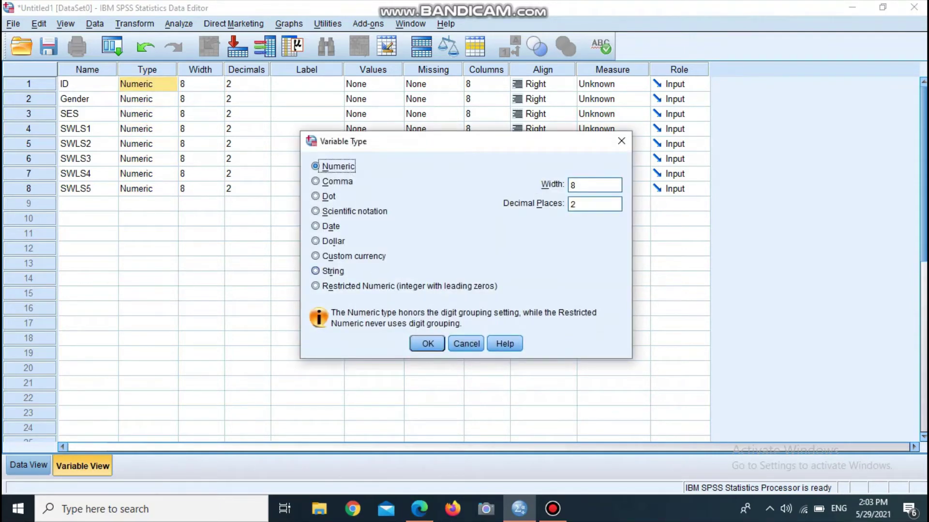
click(316, 271)
click(427, 343)
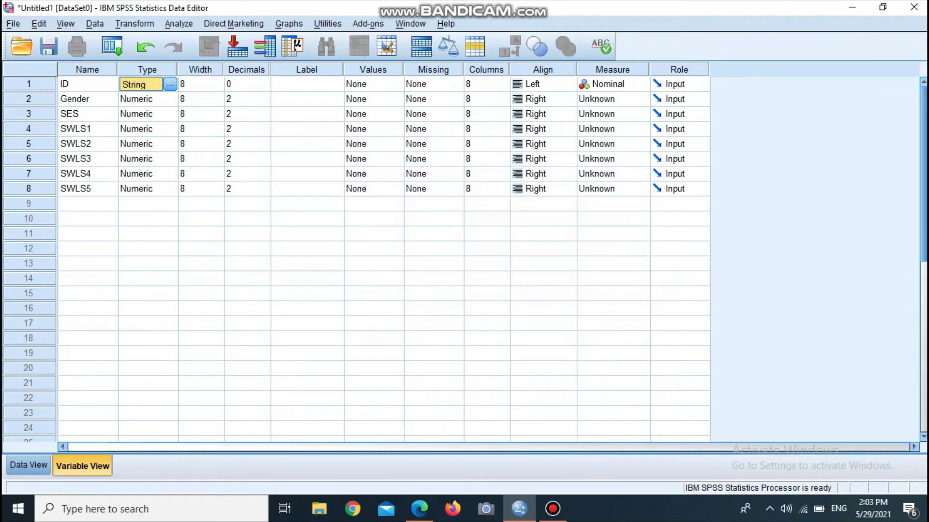
Define value labels for Gender: 1 = male and 2 = female
click(396, 100)
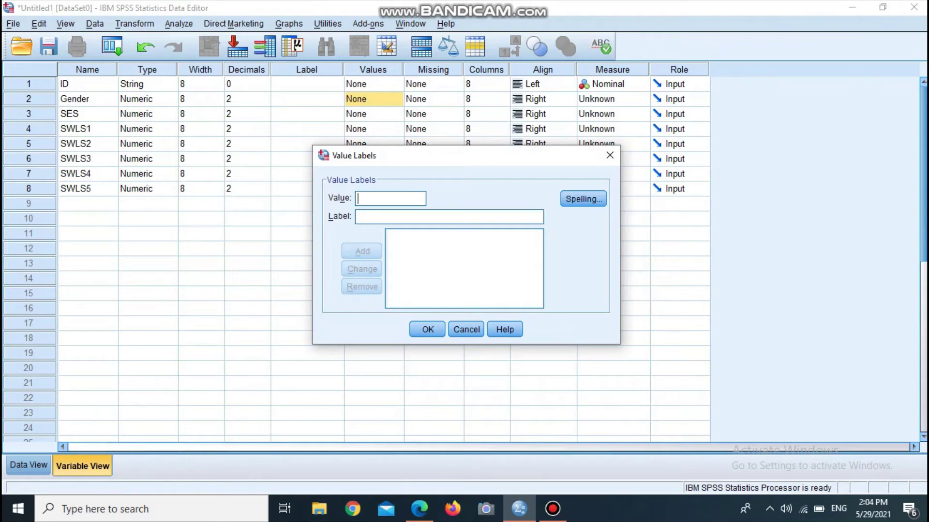
text(1)
key(Tab)
text(male)
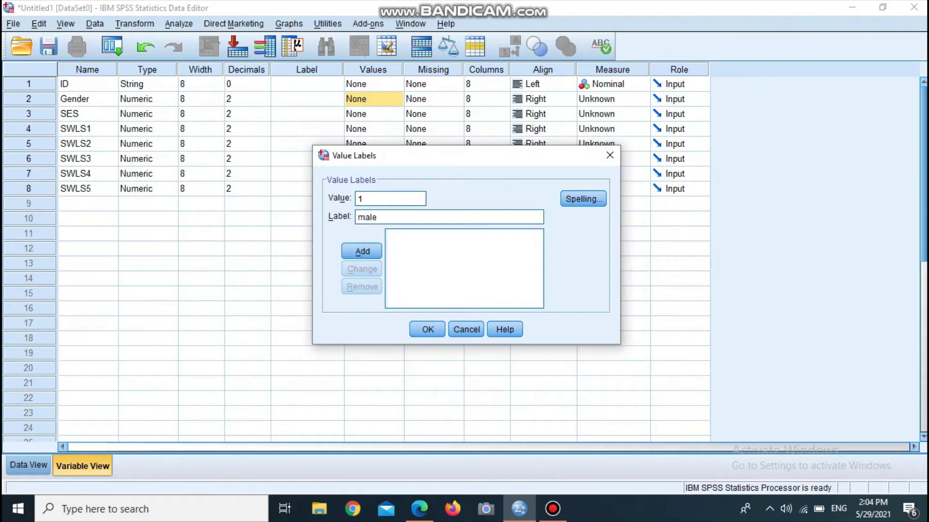
key(Return)
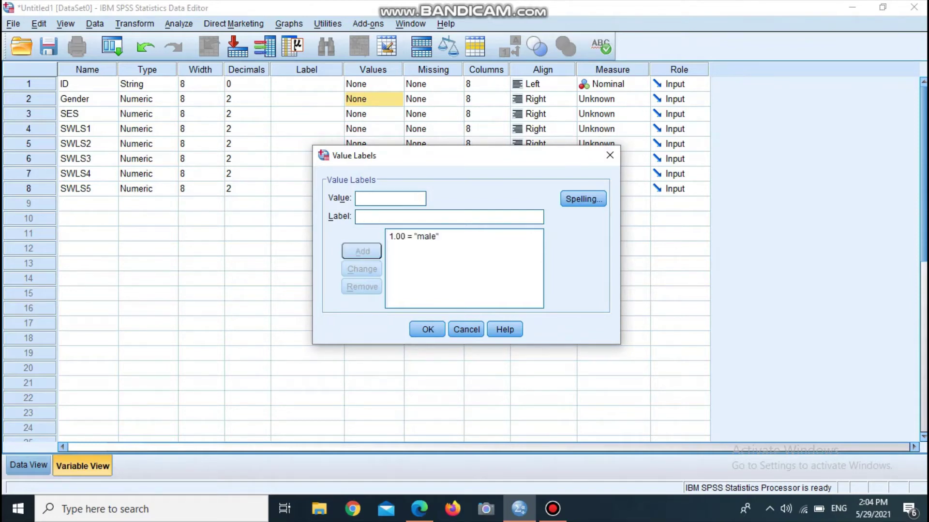
text(2)
text(female)
key(Return)
key(Return)
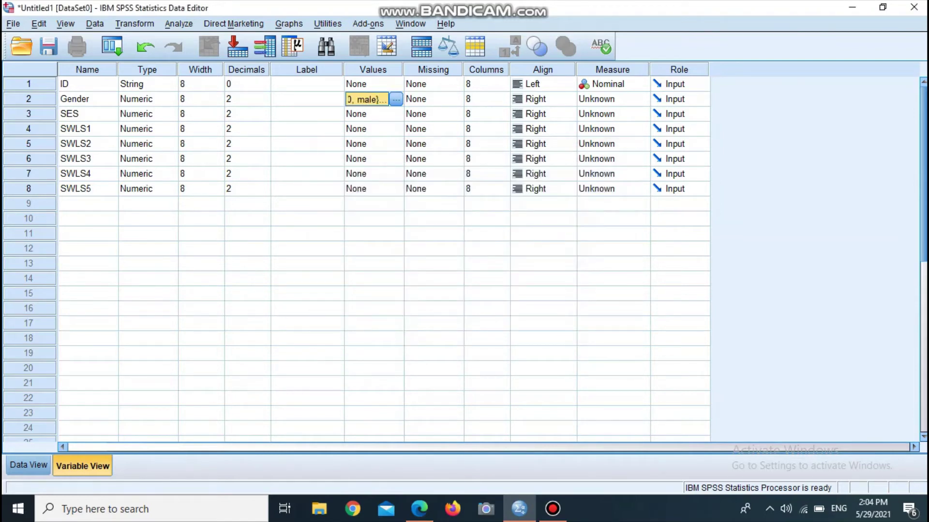
Define value labels for SES: 1 = lower class, 2 = middle class and 3 = upper
click(396, 114)
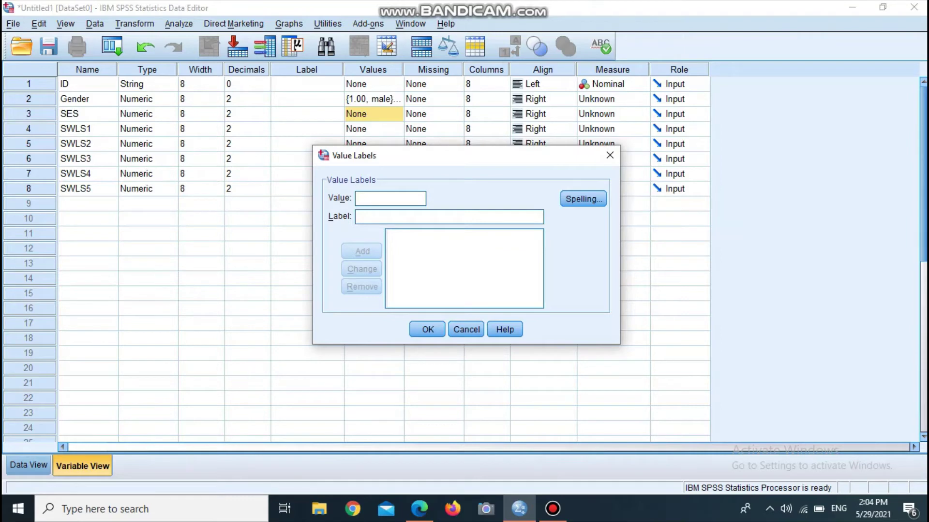
text(1)
key(Tab)
text(lower class)
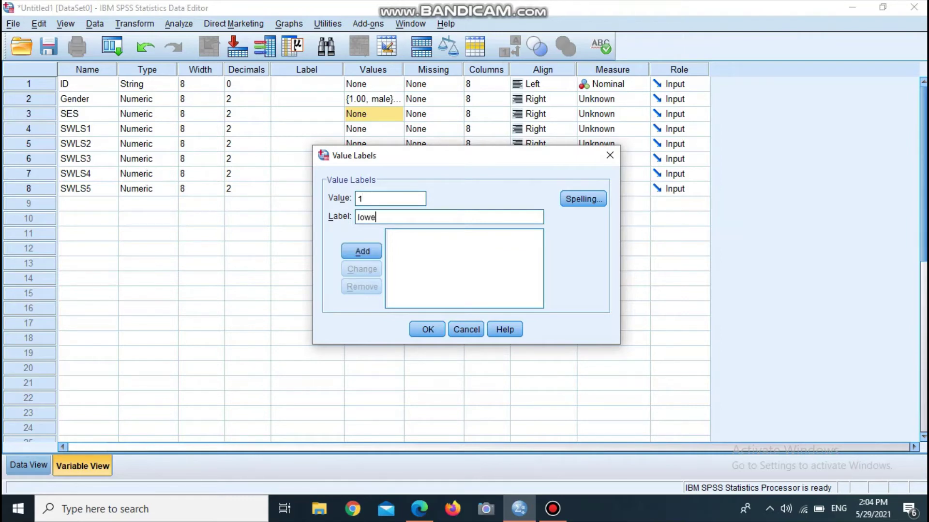
key(Return)
text(2)
key(Tab)
text(middle class)
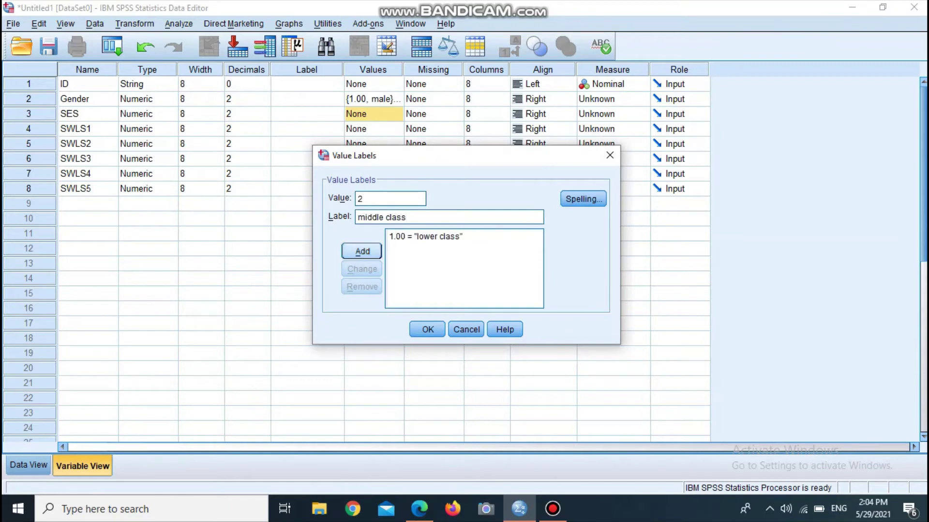
key(Return)
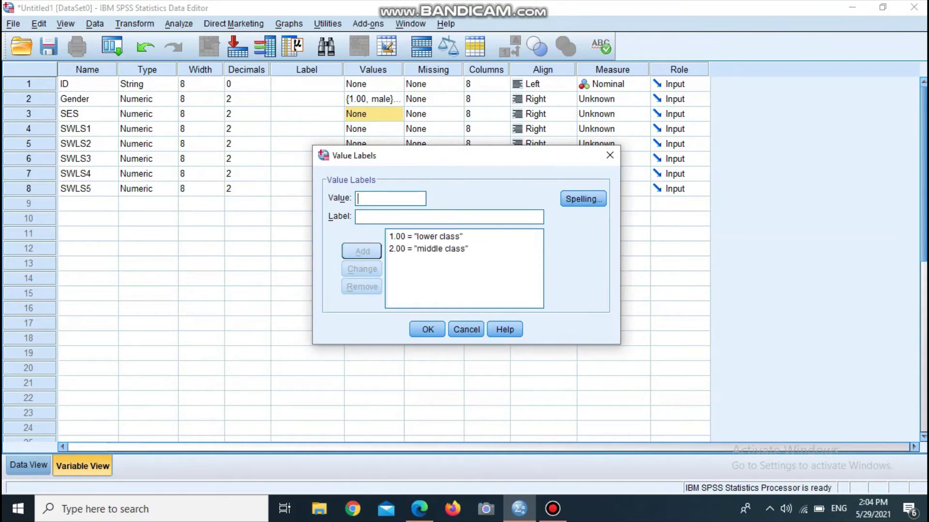
text(3)
key(Tab)
text(upper)
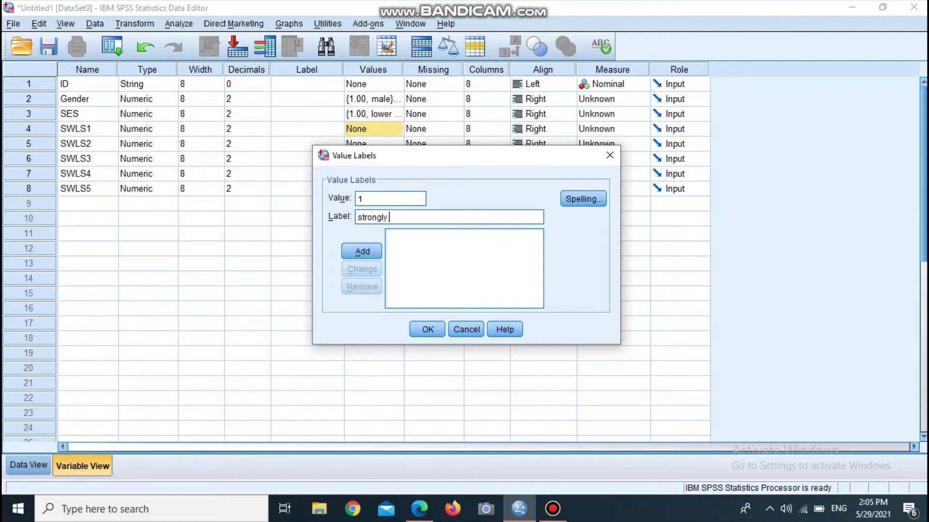
Add value labels 1 = strongly disagree and 2 = disagree for SWLS1
text(dia)
key(BackSpace)
text(sagree)
key(alt+a)
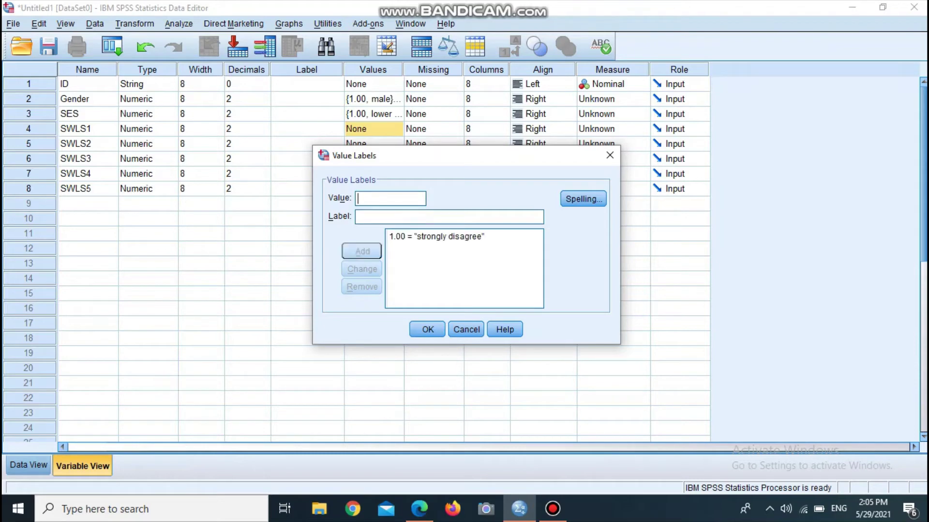
text(2)
text(disagree)
key(Return)
Add value labels 3 = slightly disagree and 4 = neither agree nor disagree for SWLS1
text(3)
key(Tab)
text(slight)
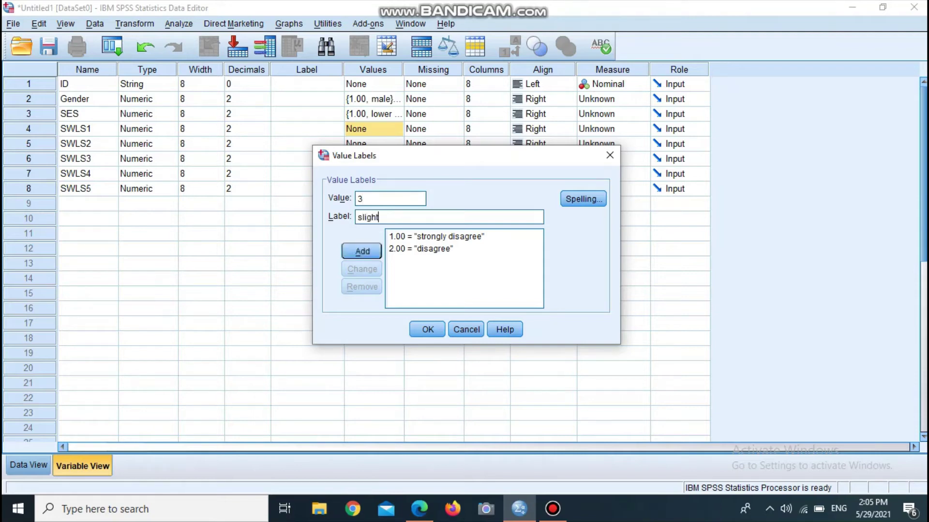
text(ly disagree)
key(Return)
text(4)
key(Tab)
text(neither agree nor disagree)
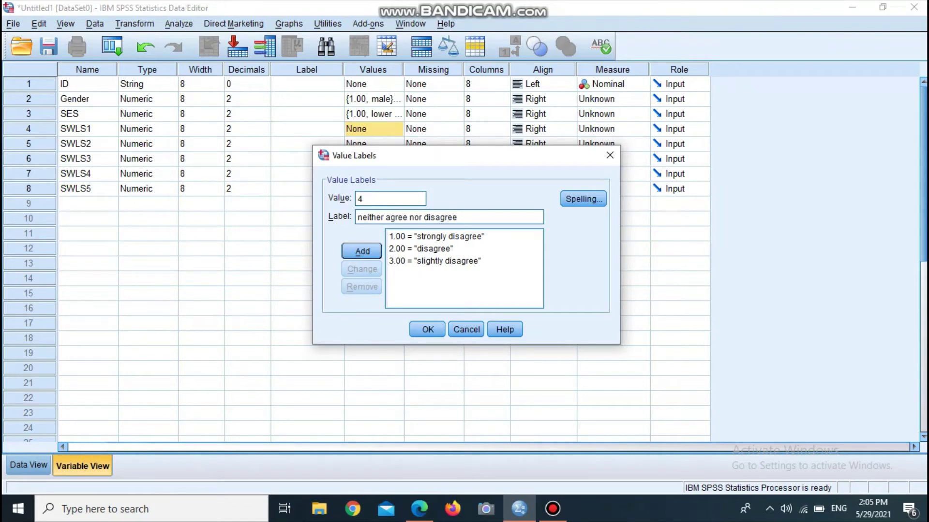
key(Return)
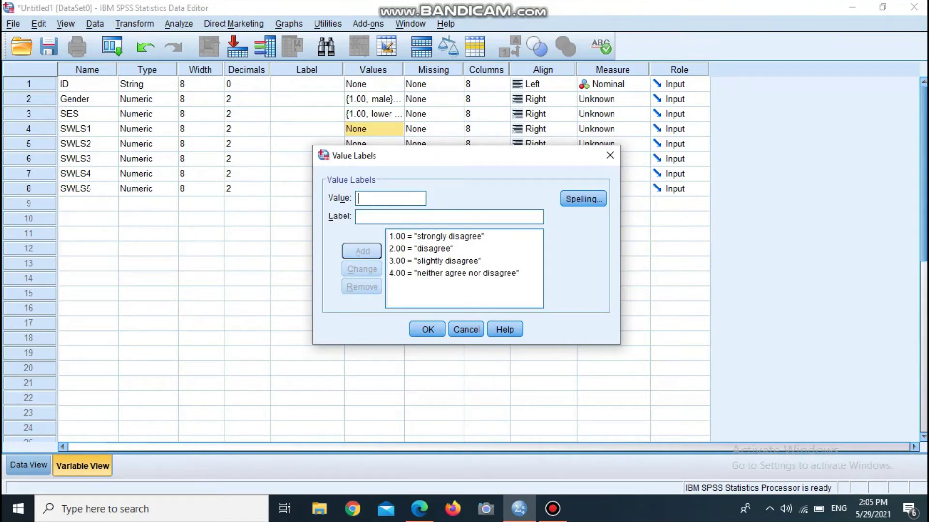
Add value label 5 = slightly agree for SWLS1
text(5)
text(slight)
key(BackSpace)
key(BackSpace)
key(BackSpace)
key(BackSpace)
key(BackSpace)
key(BackSpace)
key(Tab)
text(slightly agr)
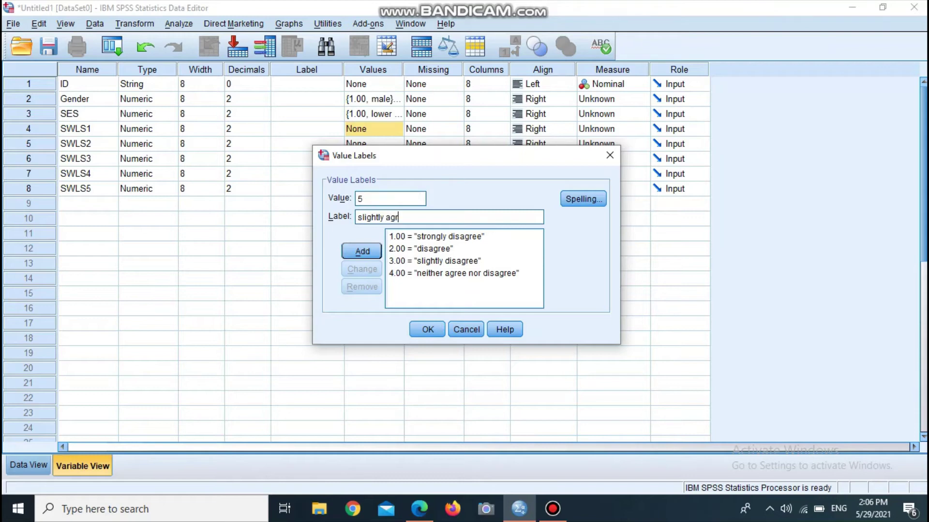
text(ee)
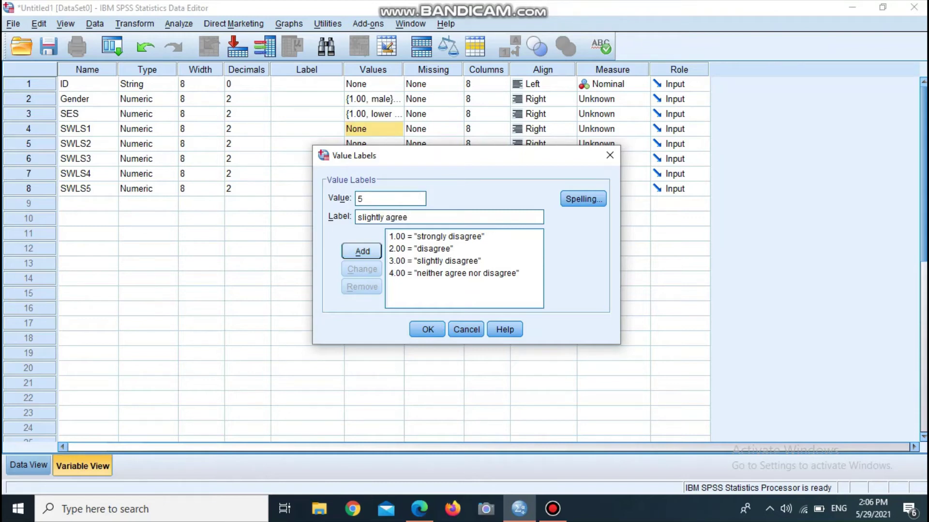
key(Return)
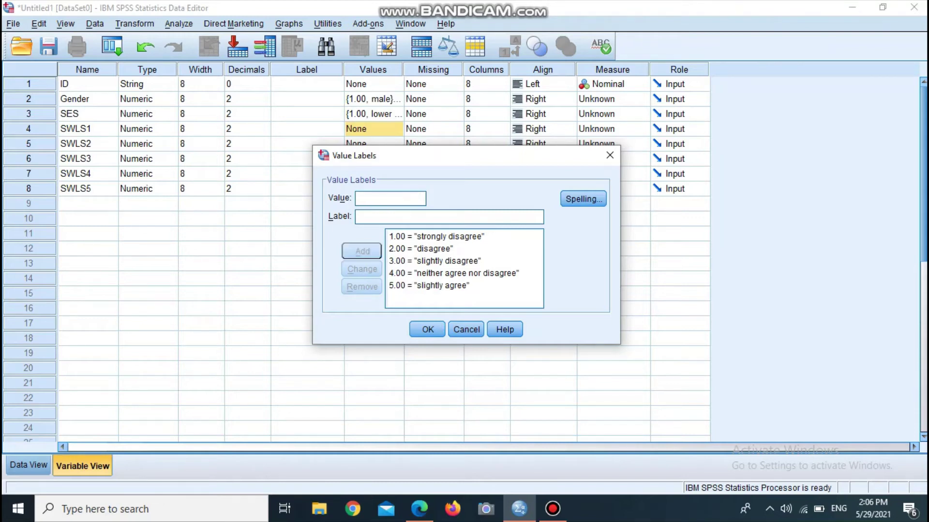
Add value label 6 = agree for SWLS1, and start the label for value 7 with "strongly"
text(6)
key(Tab)
text(agree)
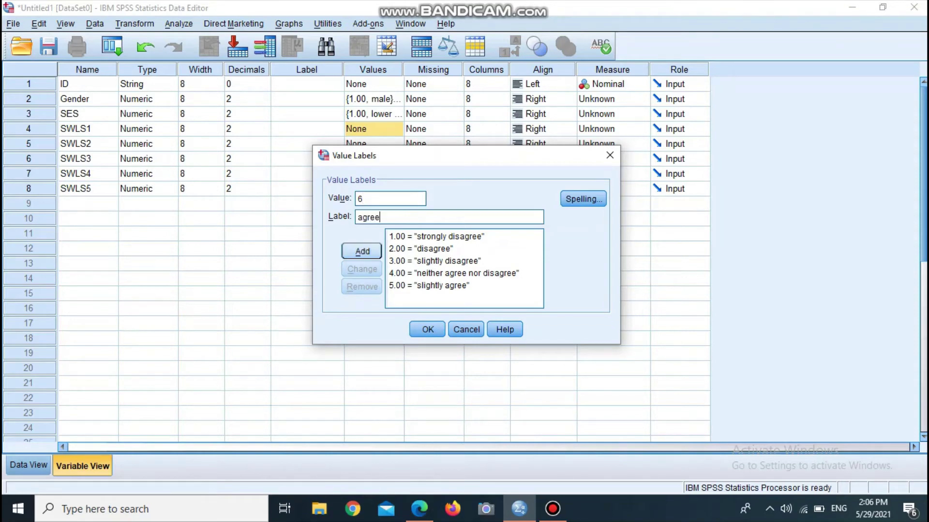
key(Return)
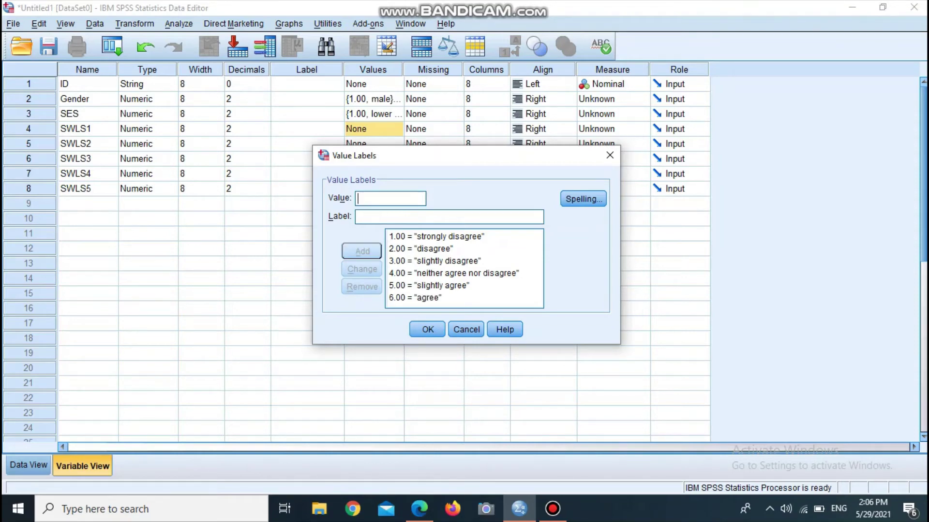
text(7str)
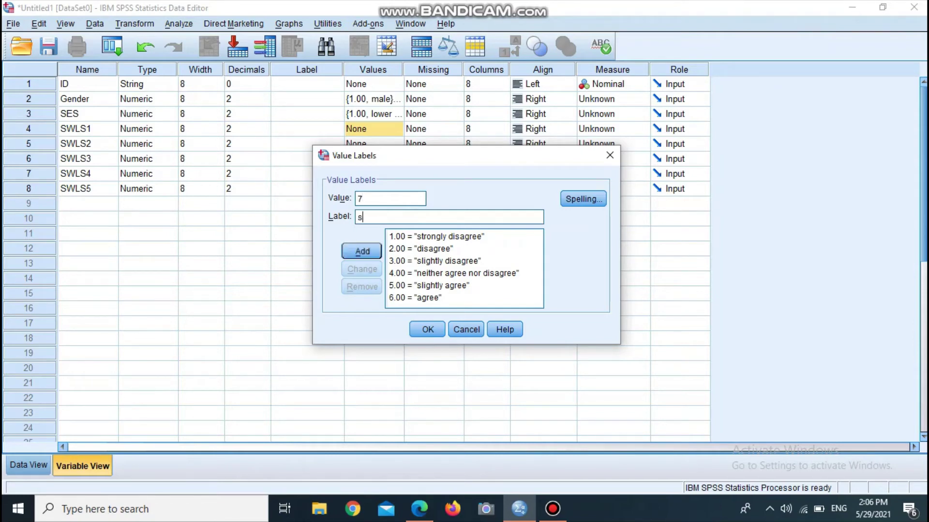
text(ongly)
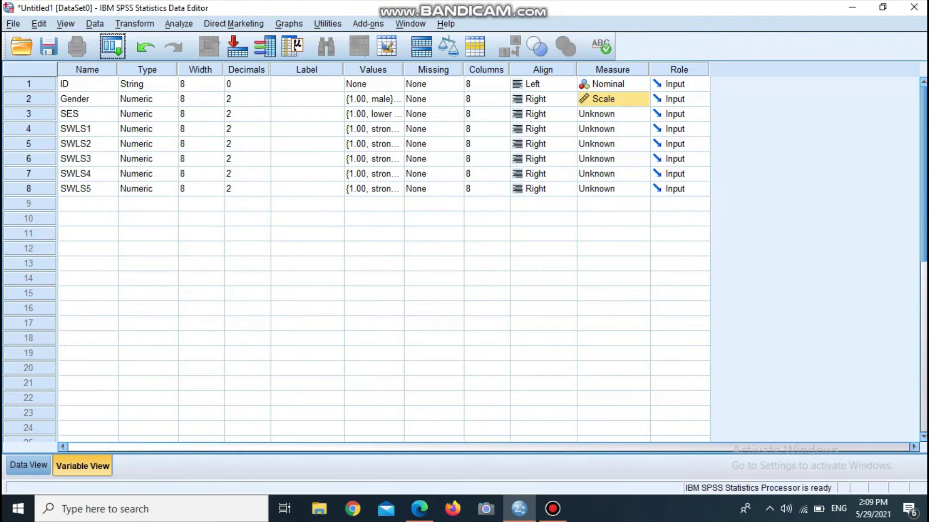
Set the measurement level of Gender to Nominal and of SES to Ordinal
click(642, 99)
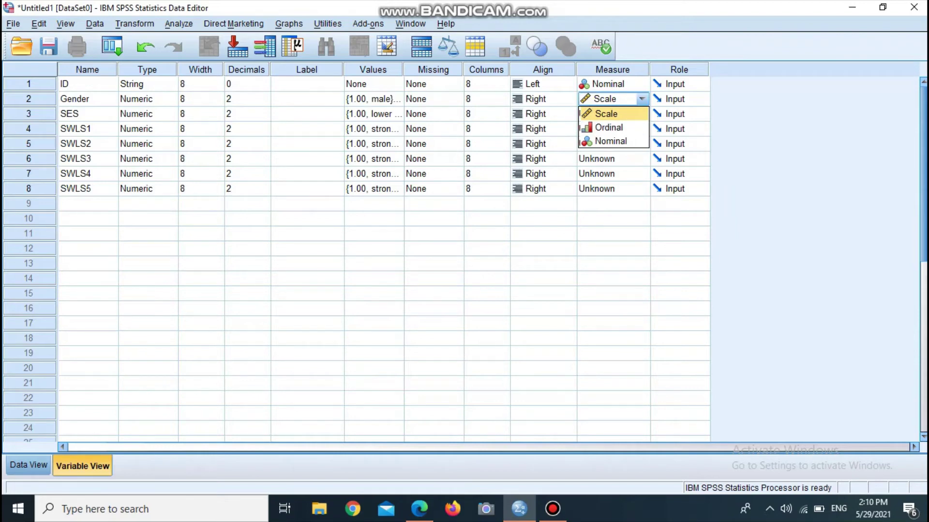
key(Down)
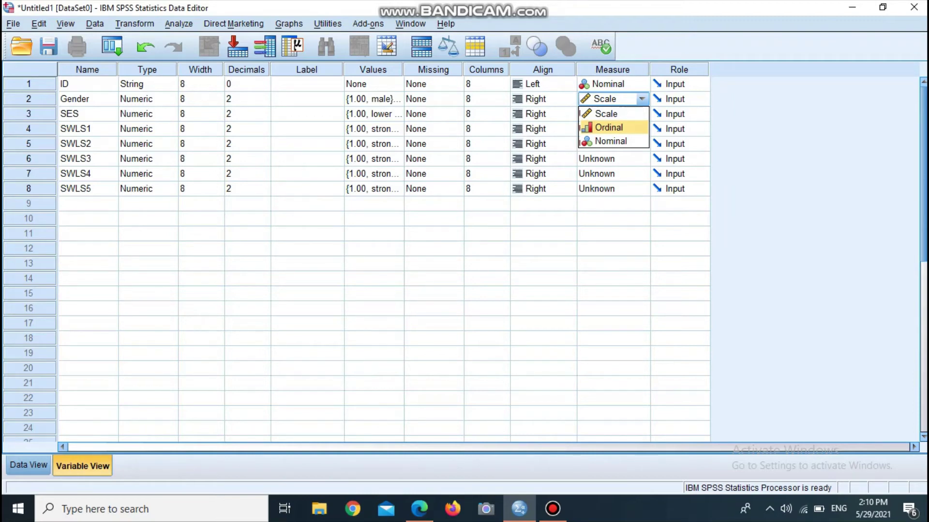
key(Down)
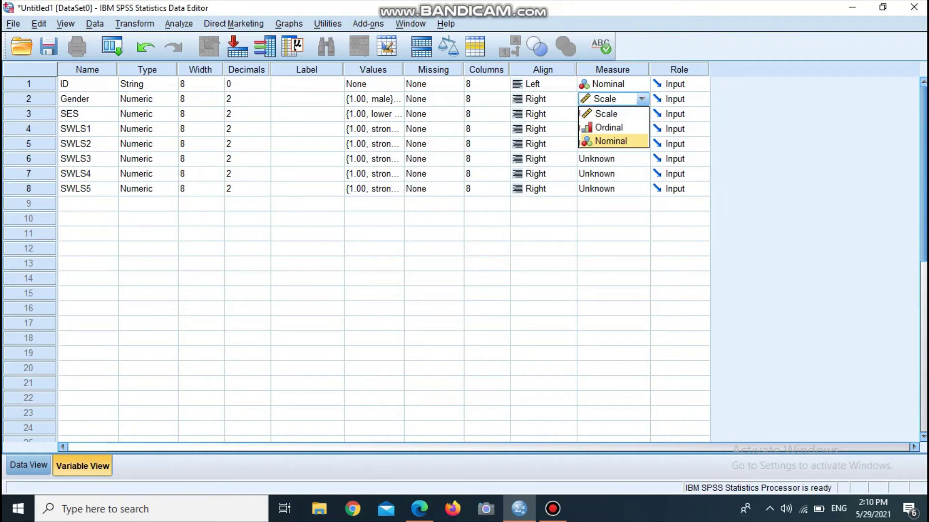
key(Return)
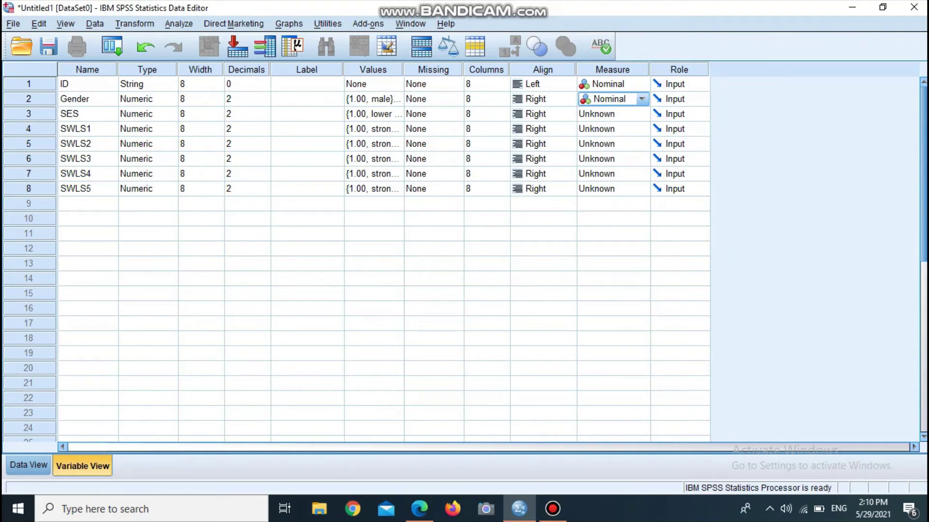
click(613, 114)
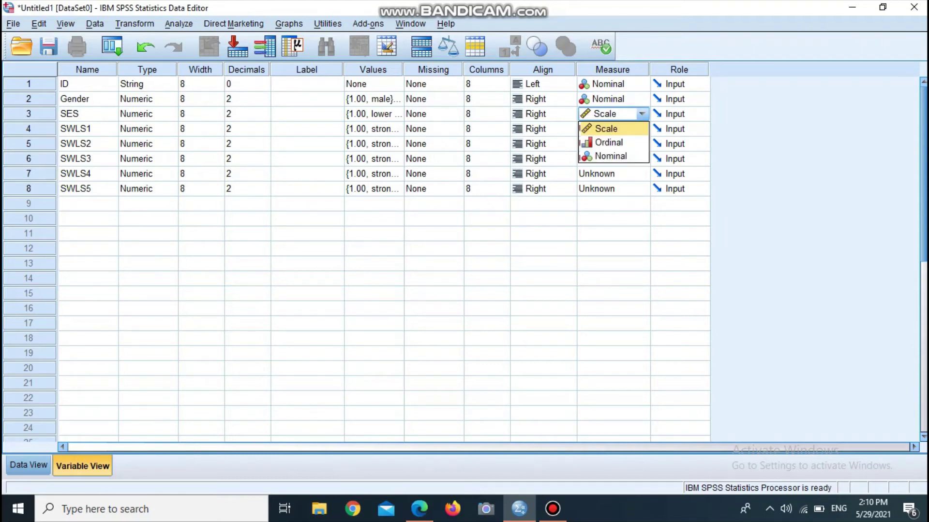
key(Down)
key(Return)
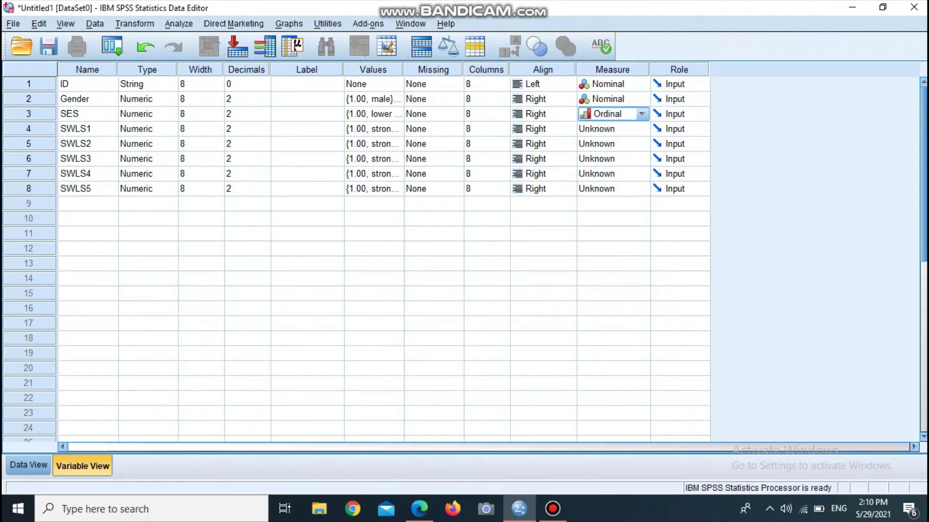
Set the measurement level of SWLS1 and SWLS2 to Scale, copying the setting from SWLS1
click(614, 129)
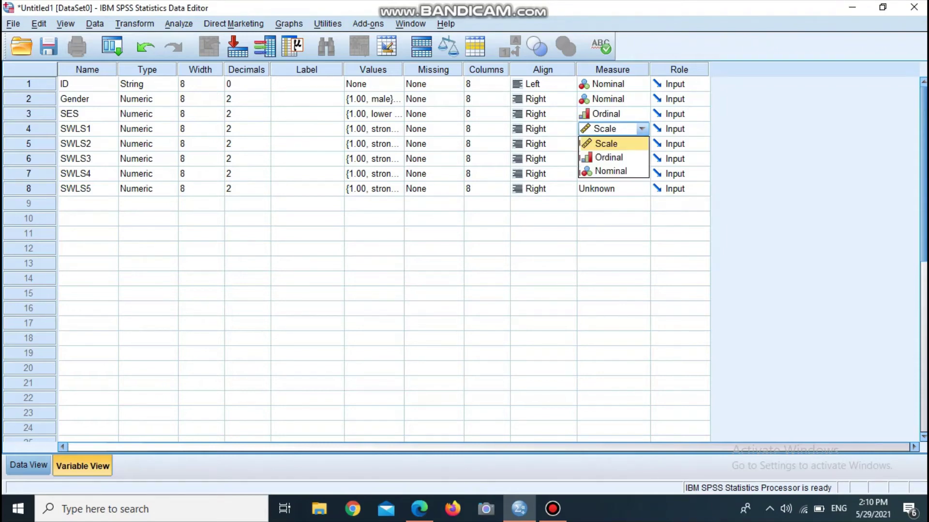
key(Return)
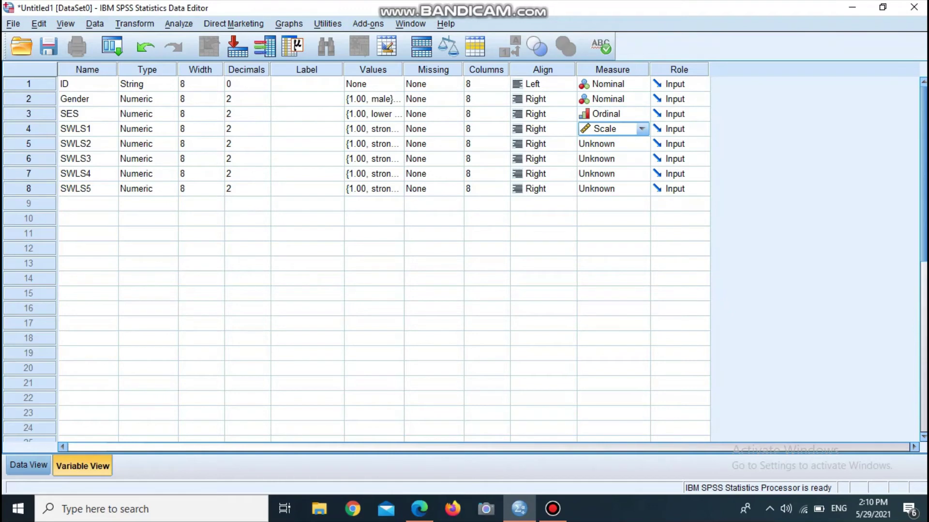
click(614, 143)
key(Return)
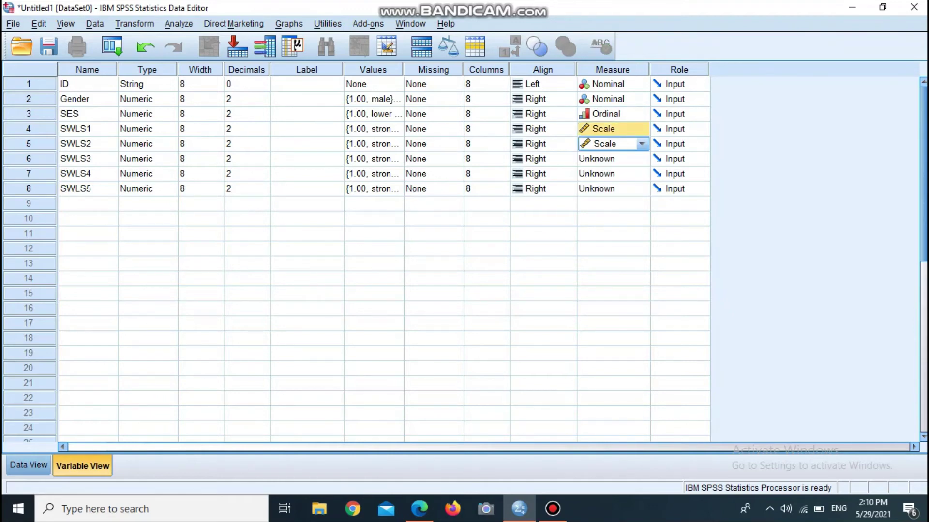
right_click(618, 128)
key(Return)
drag(613, 128, 613, 189)
key(ctrl+z)
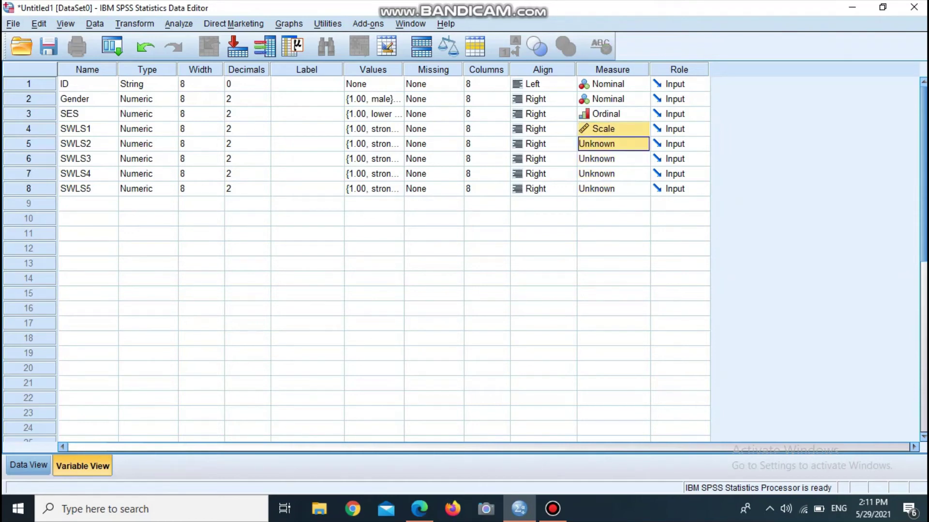
click(614, 143)
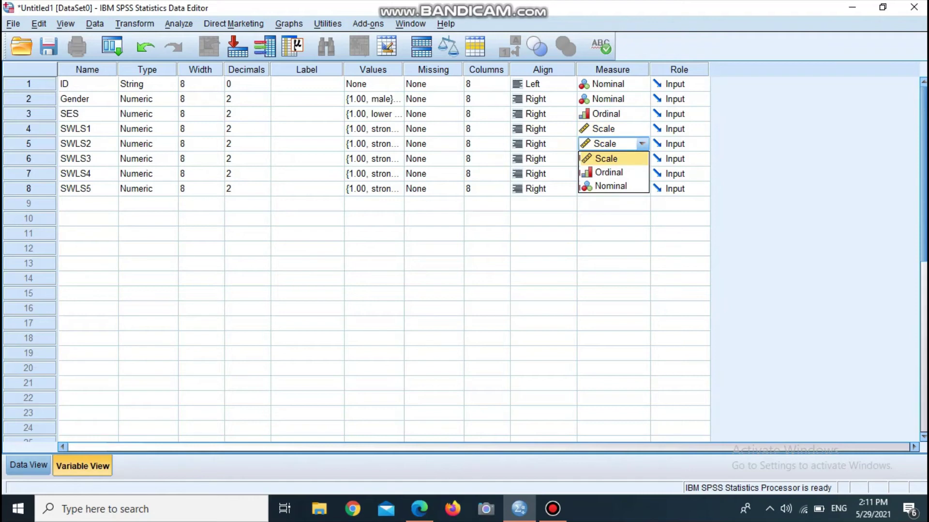
click(621, 158)
Paste the copied Scale measurement level onto SWLS3, SWLS4 and SWLS5
right_click(621, 159)
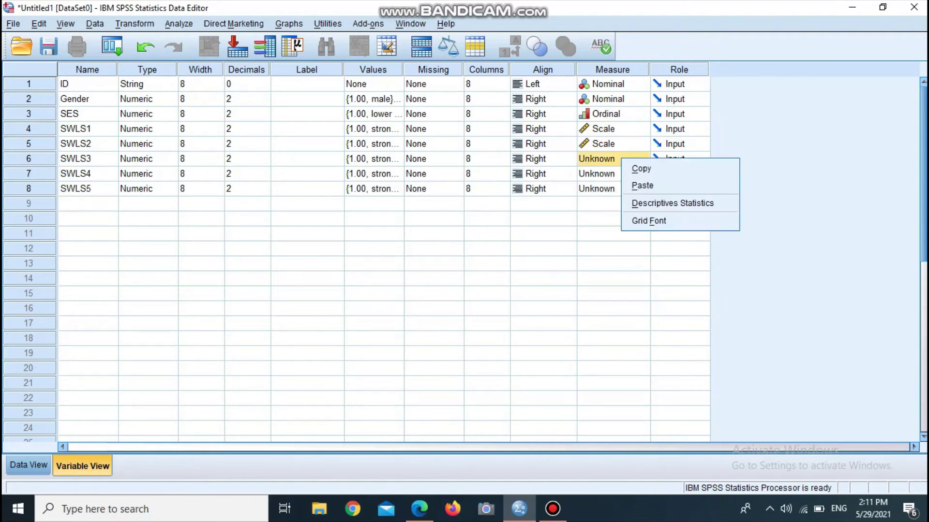
click(642, 185)
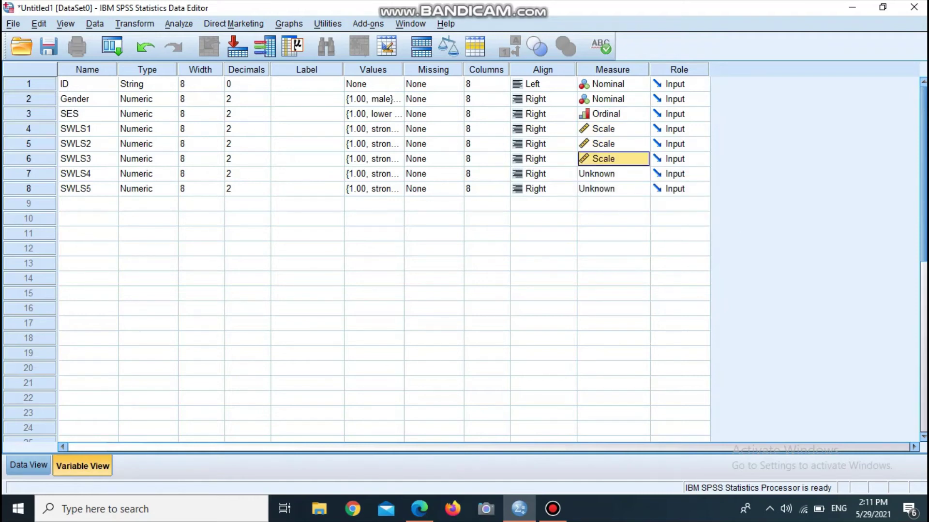
right_click(622, 176)
click(643, 205)
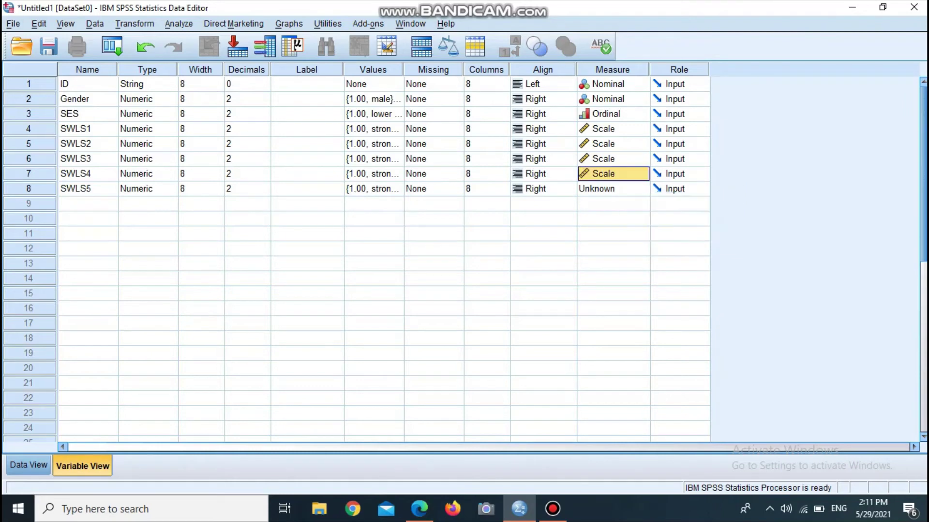
right_click(613, 190)
click(643, 216)
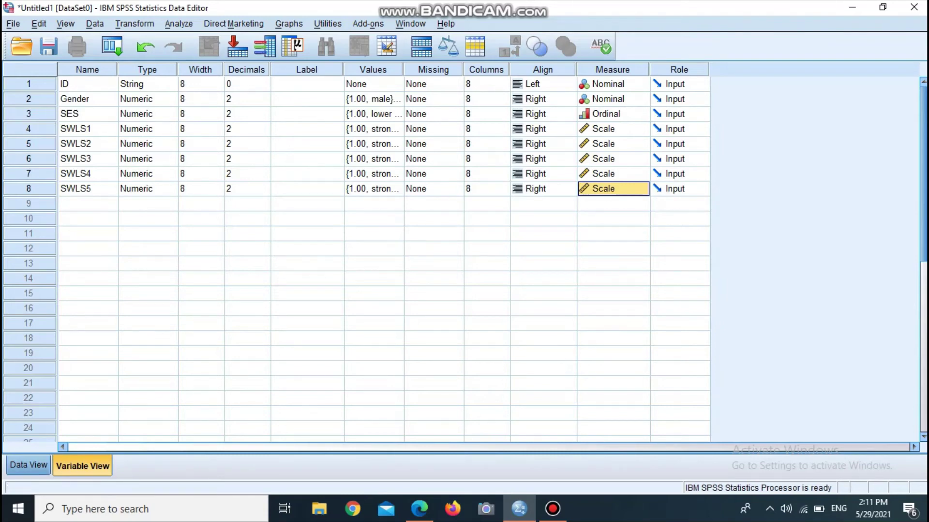
Show the data grid and enter 1, 2, 3 and 4 as the IDs of the first four cases
key(ctrl+t)
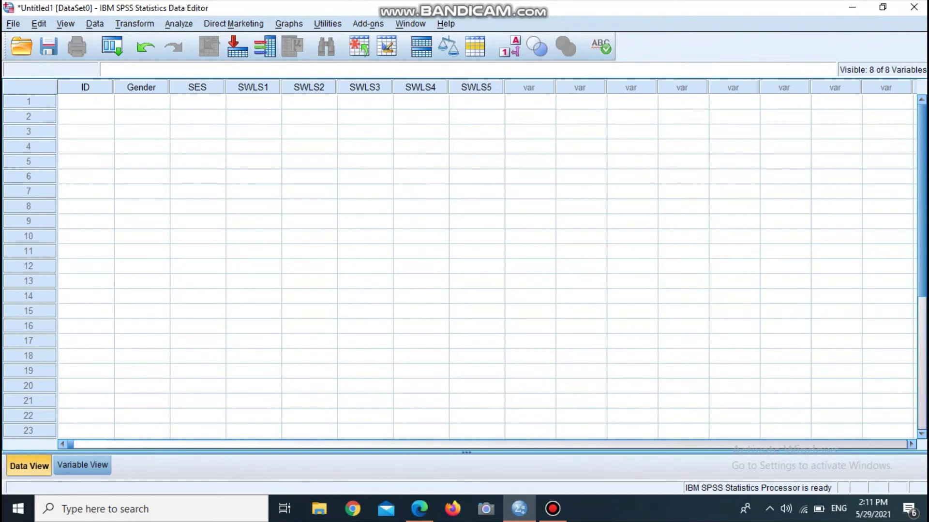
click(86, 102)
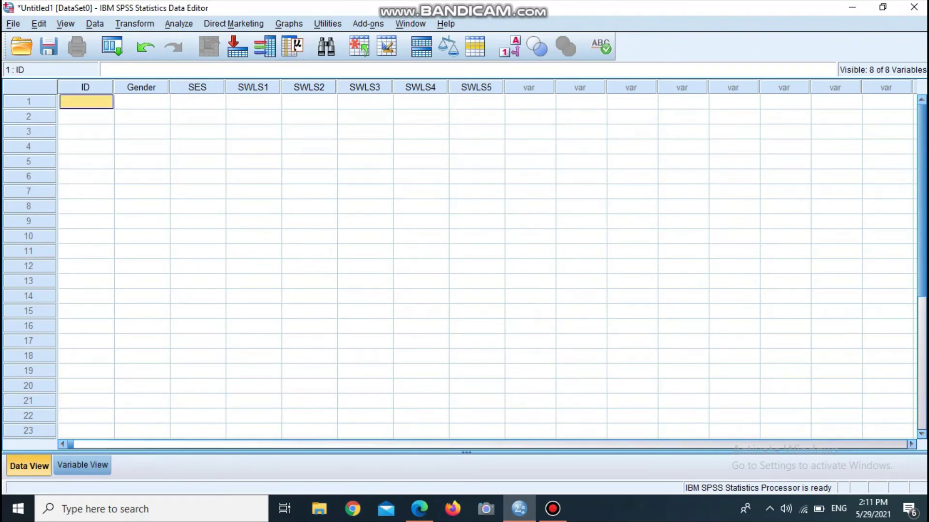
text(1)
key(Return)
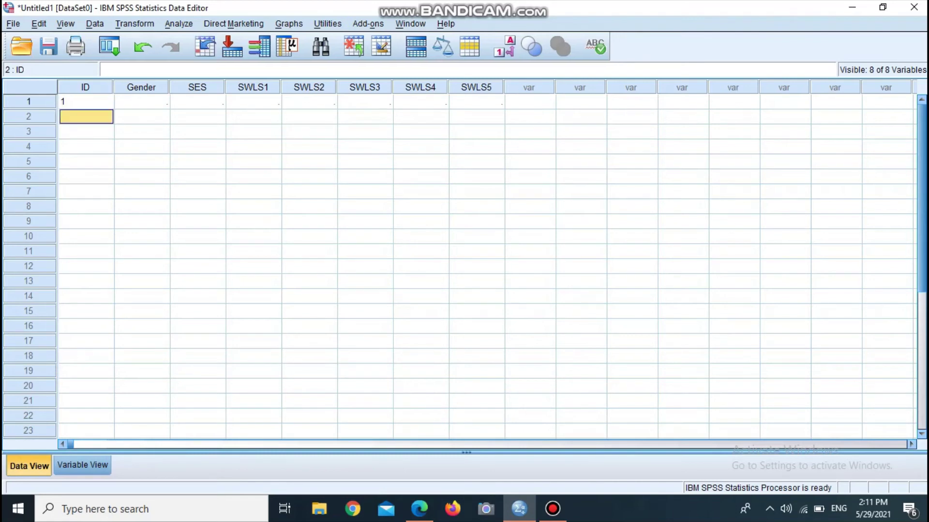
text(2)
key(Return)
text(3)
key(Return)
text(4)
key(Return)
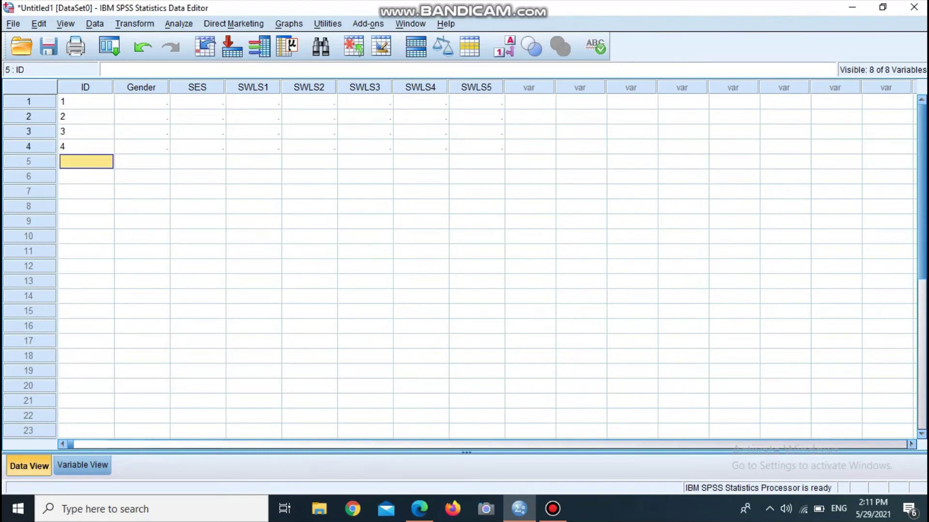
Enter 1, 1, 2 and 2 as the Gender values of cases 1 to 4
click(142, 101)
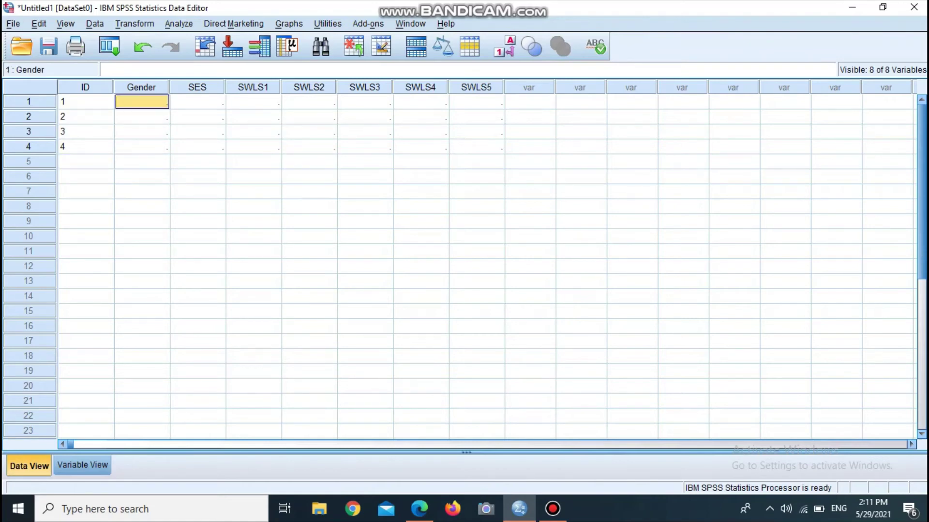
text(1)
key(Return)
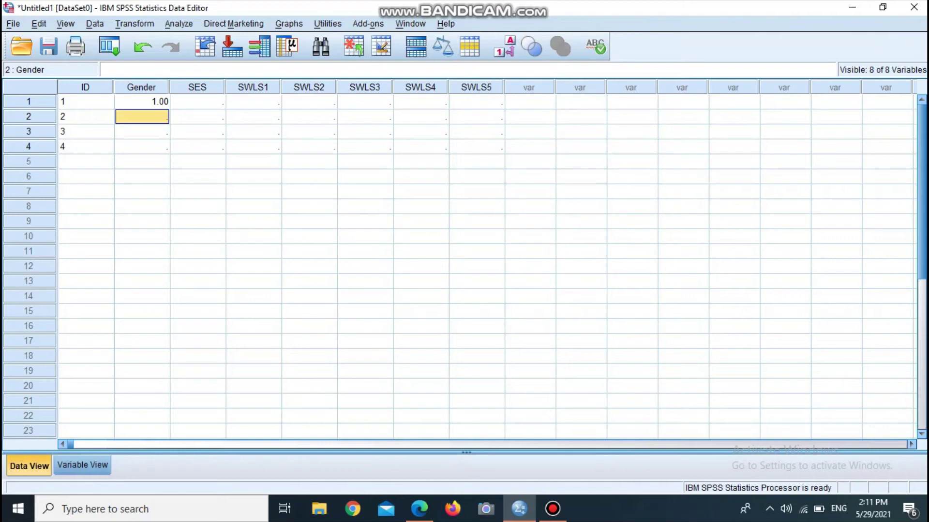
key(Down)
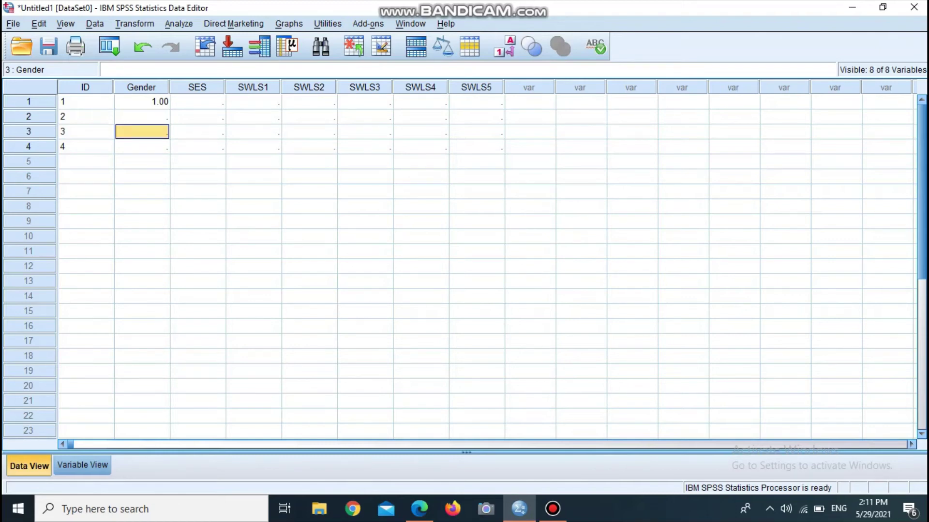
key(Up)
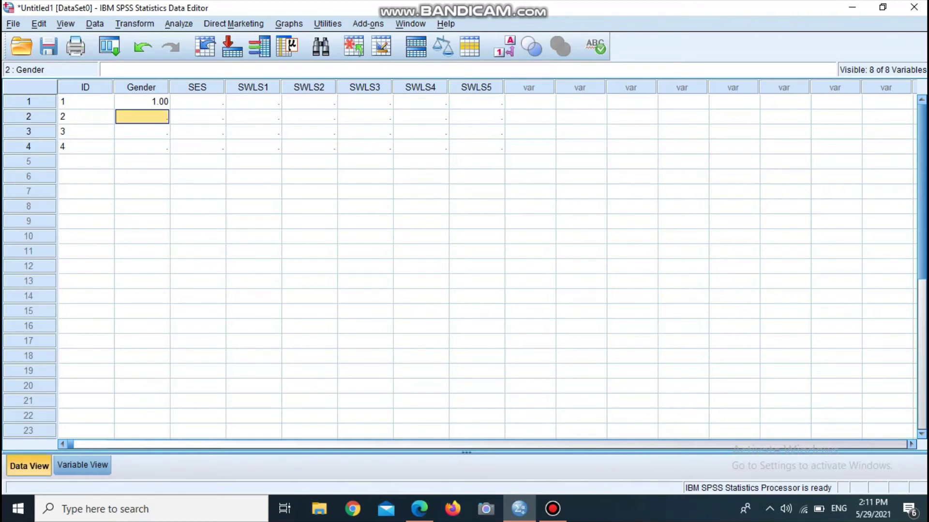
text(1)
key(Return)
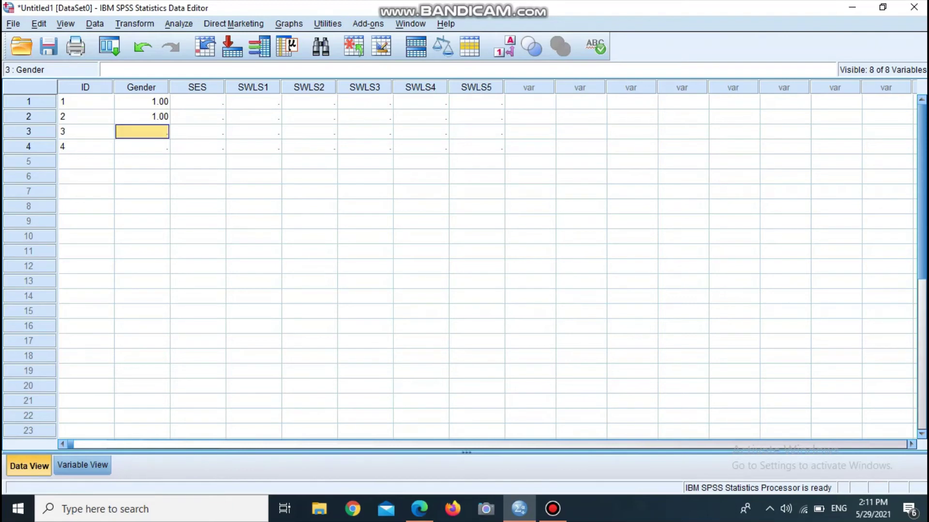
text(2)
key(Return)
text(2)
key(Return)
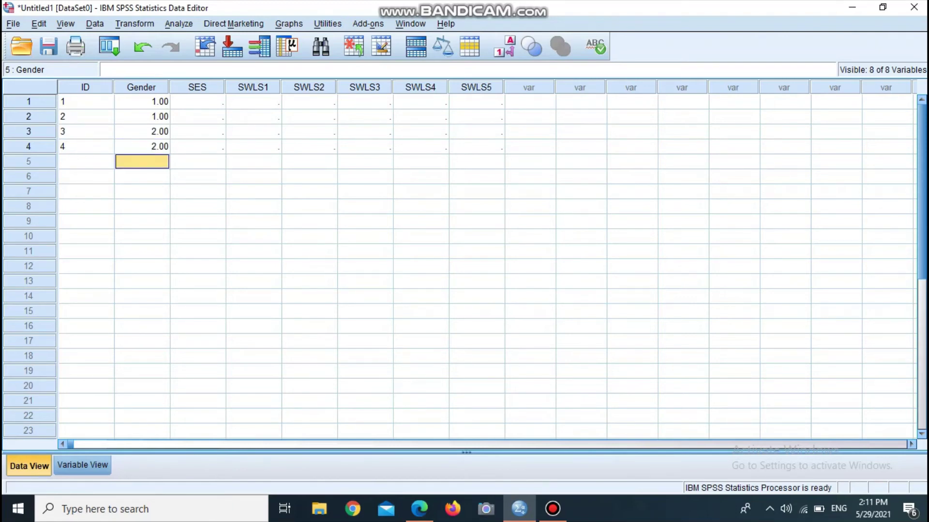
Enter 2, 3, 1 and 2 as the SES values of cases 1 to 4
click(198, 101)
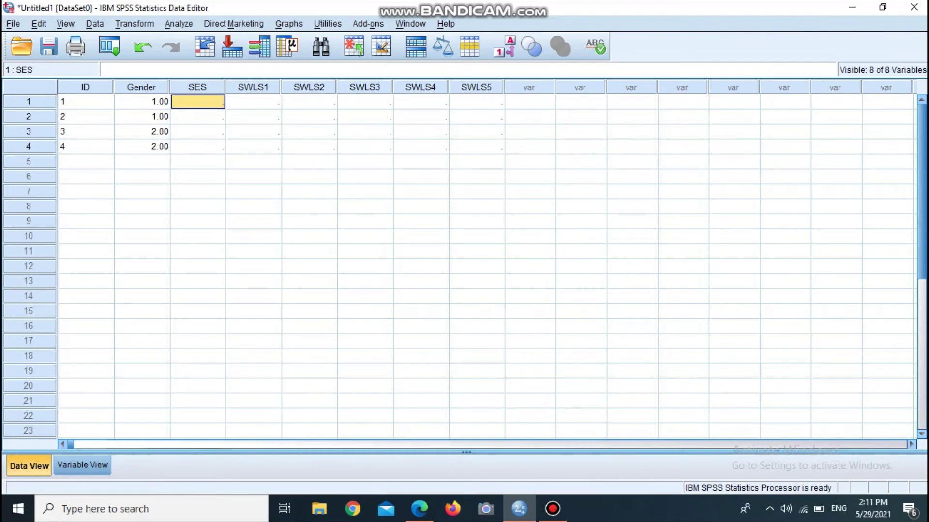
text(2)
key(Return)
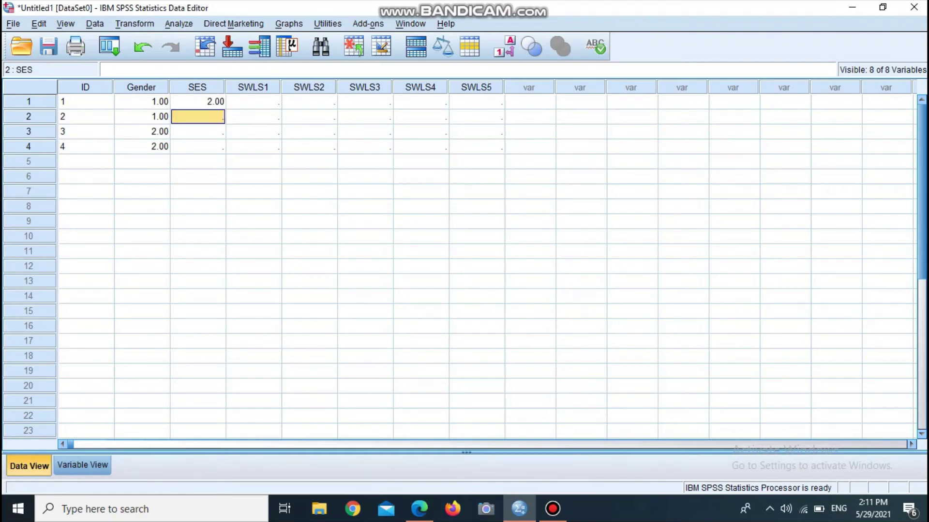
text(3)
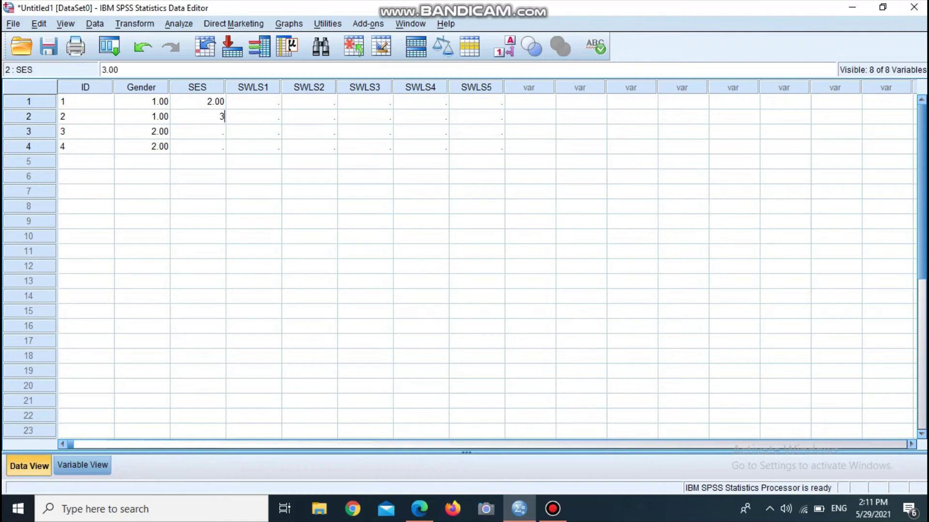
key(Return)
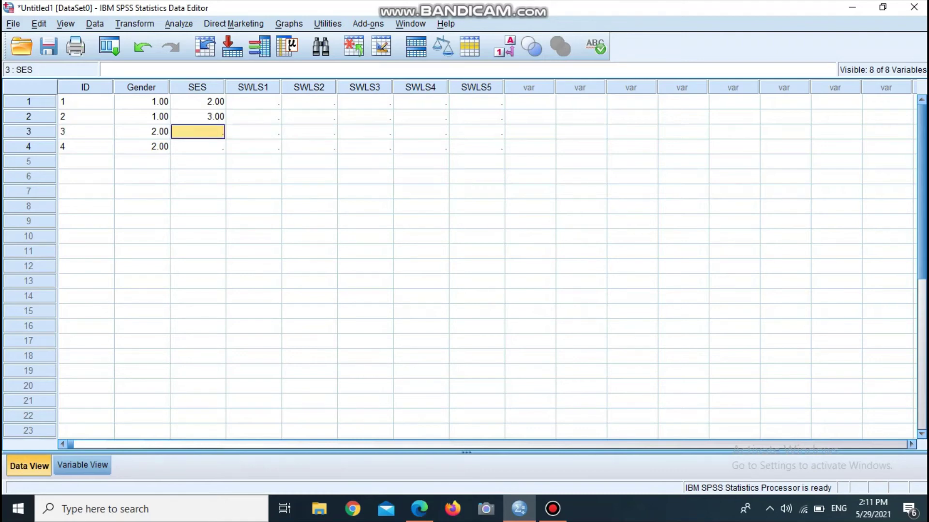
text(1)
key(Return)
text(2)
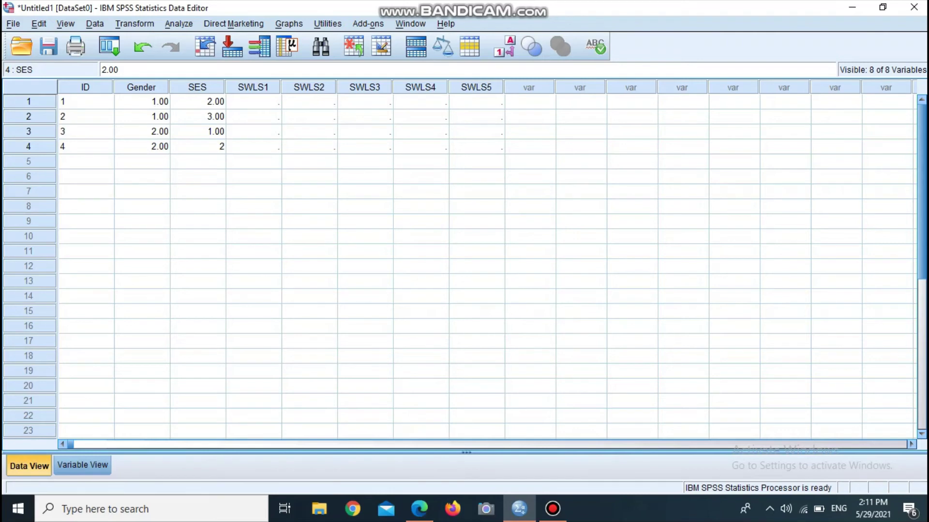
Fill in SWLS1 to SWLS5 for case 1 with 7, 7, 3, 4 and 5
click(253, 102)
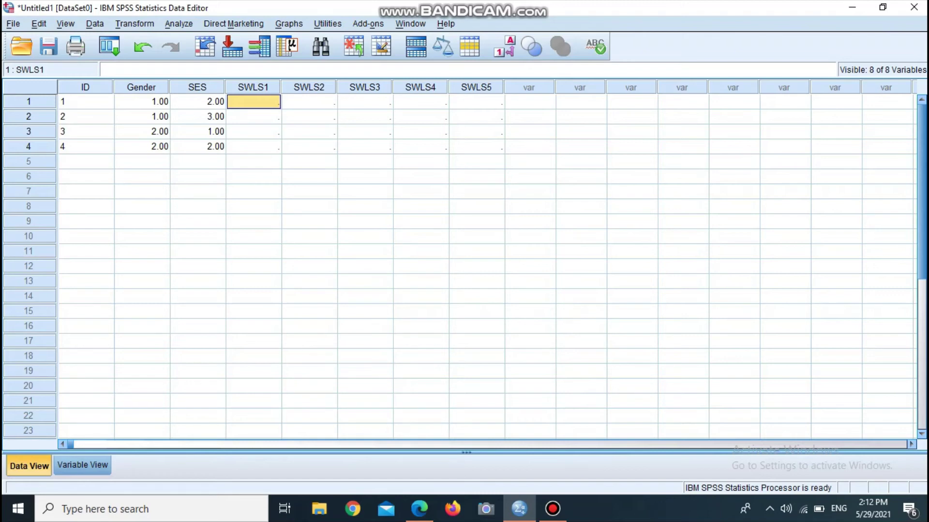
text(7)
key(Return)
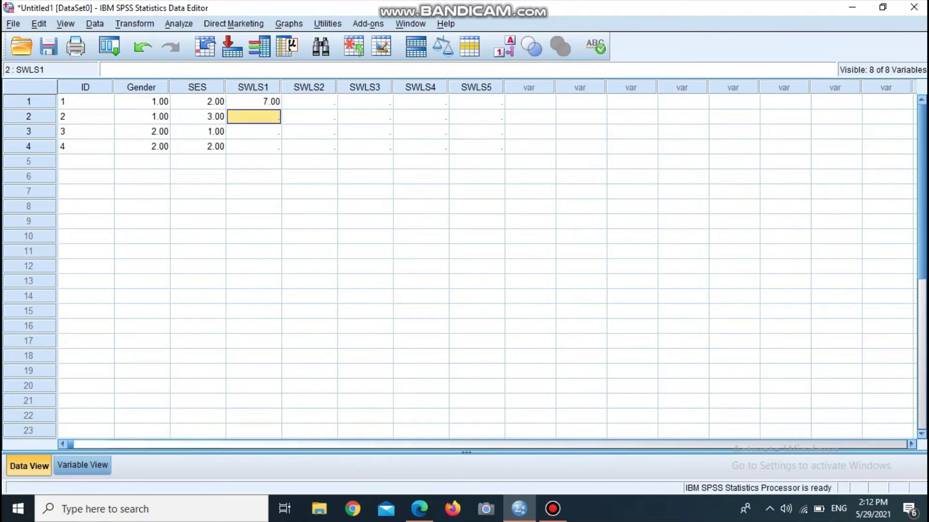
click(309, 116)
click(309, 102)
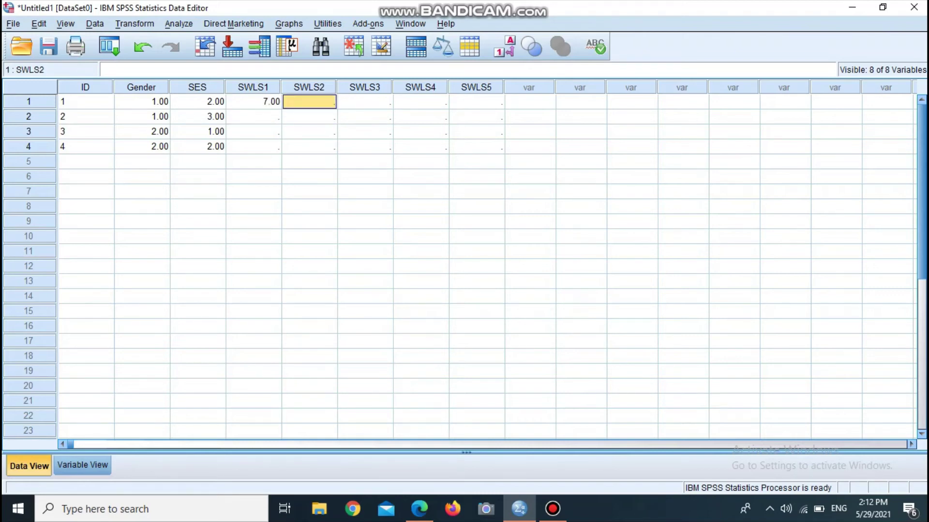
text(7)
key(Tab)
text(3)
key(Tab)
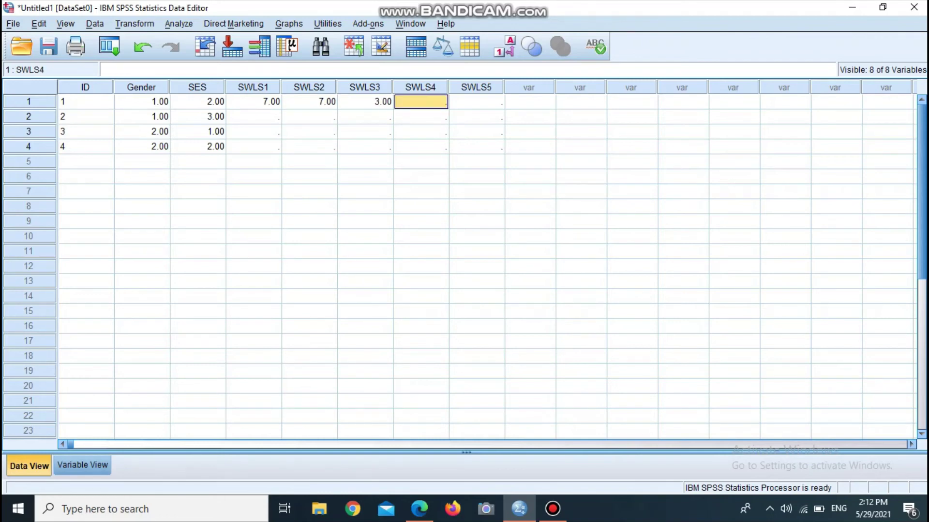
text(4)
key(Tab)
text(5)
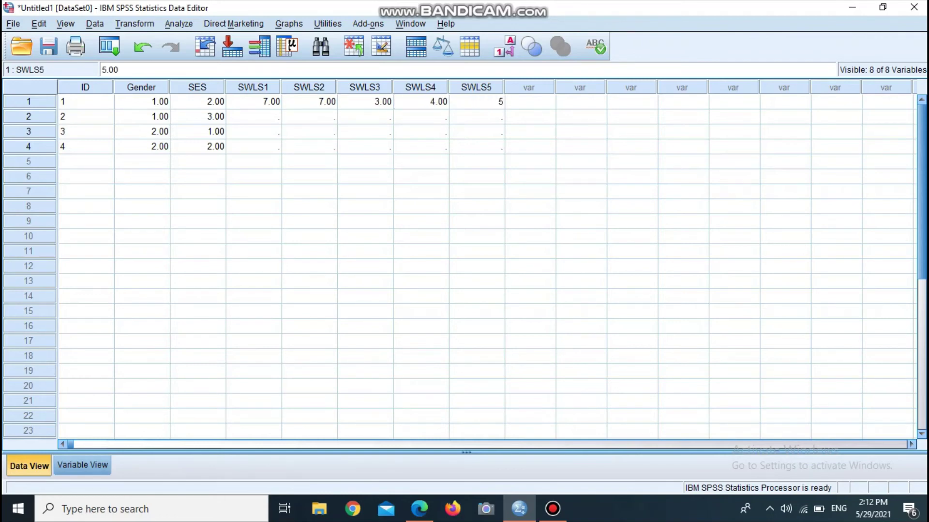
key(Return)
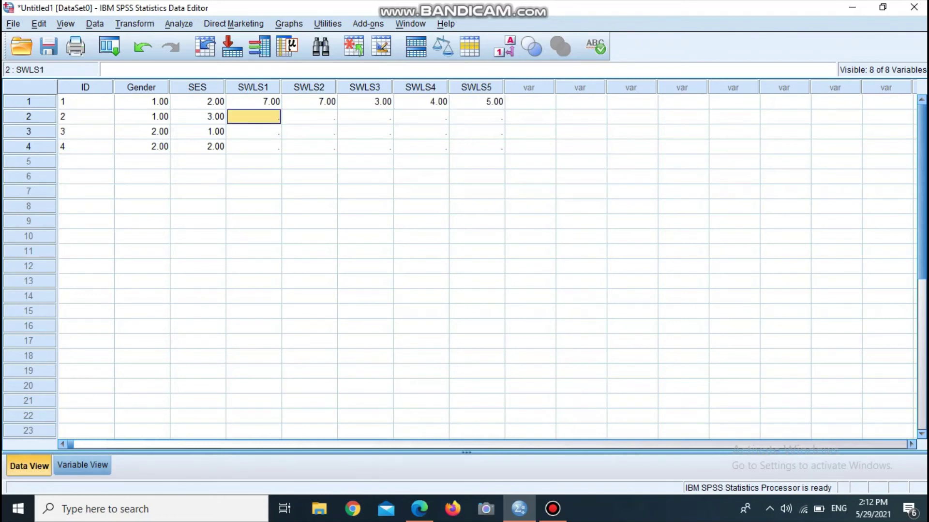
Fill in SWLS1 to SWLS5 for case 2 with 1, 2, 3, 4 and 5
text(1)
key(Tab)
text(23)
key(Tab)
click(309, 116)
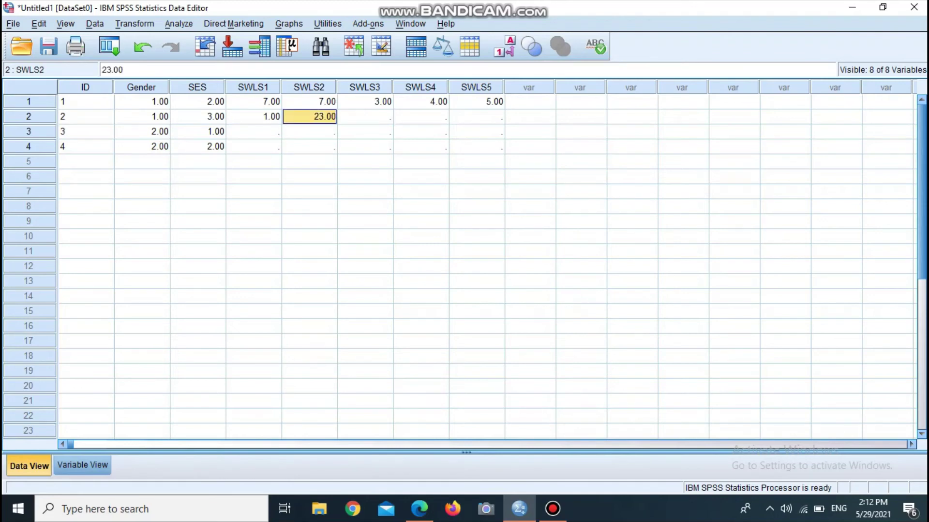
text(2)
key(Tab)
text(3)
key(Tab)
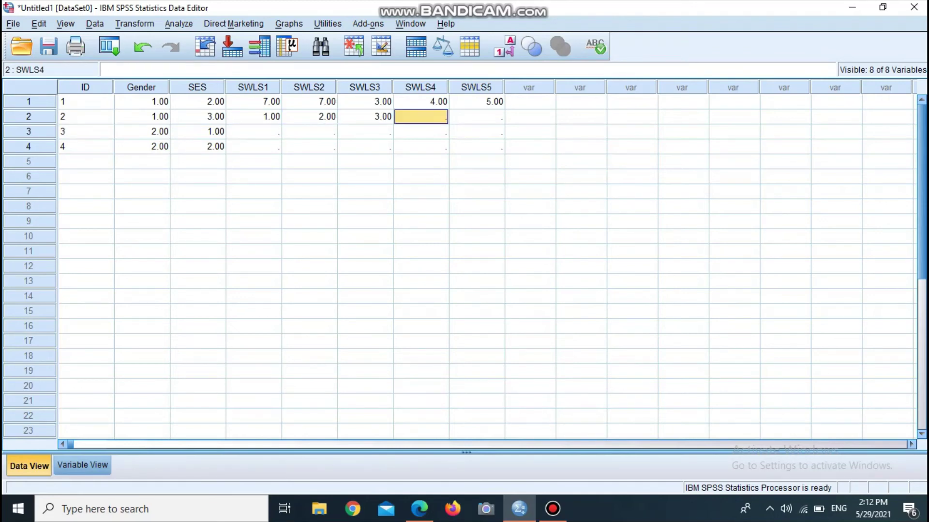
text(4)
key(Tab)
text(5)
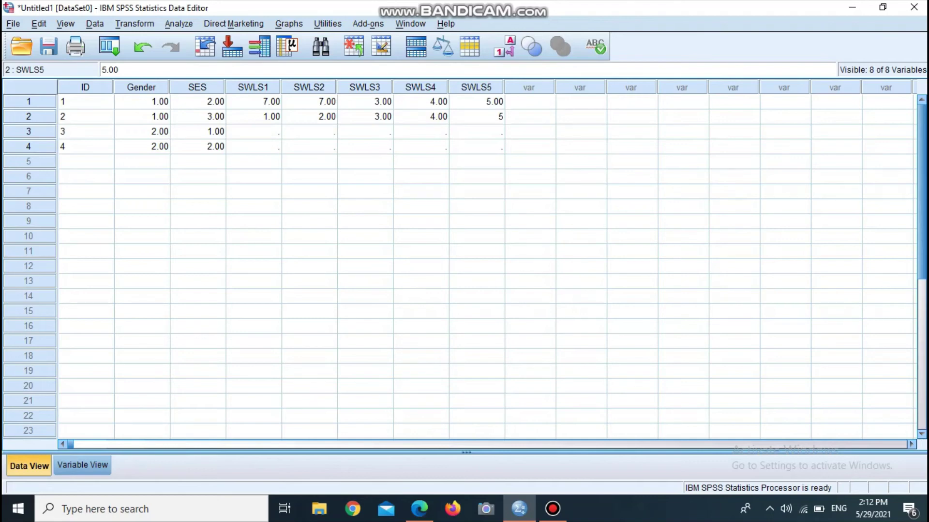
Fill in SWLS1 to SWLS5 for case 3 with 7, 5, 4, 6 and 3
click(253, 131)
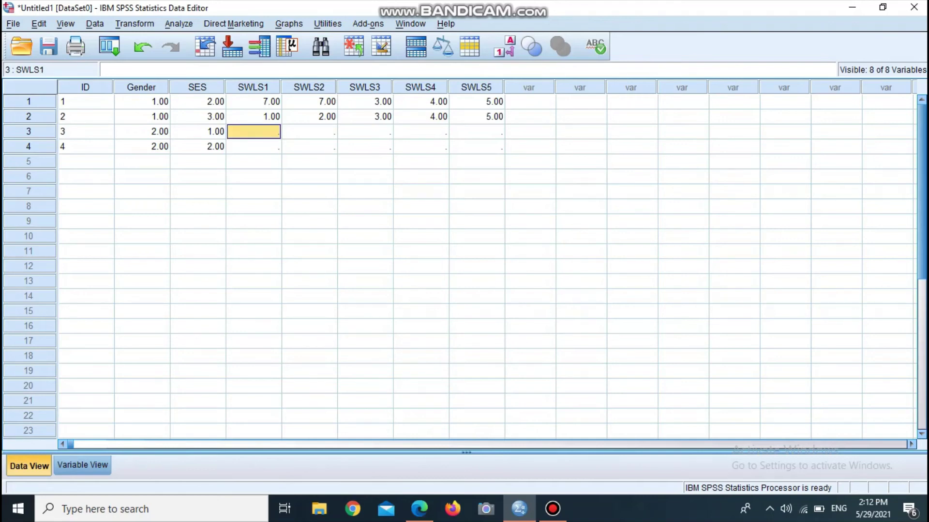
text(7)
key(Tab)
text(5)
key(Tab)
text(4)
key(Tab)
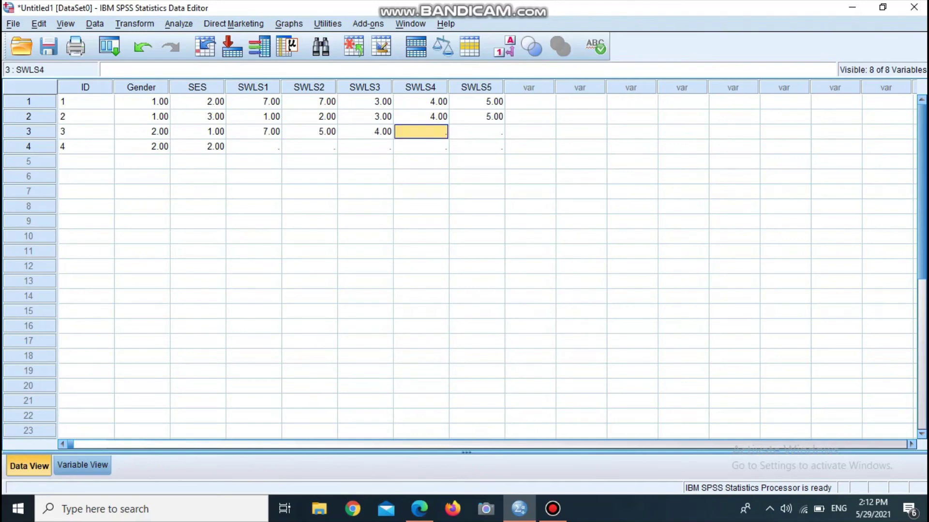
text(6)
key(Tab)
text(3)
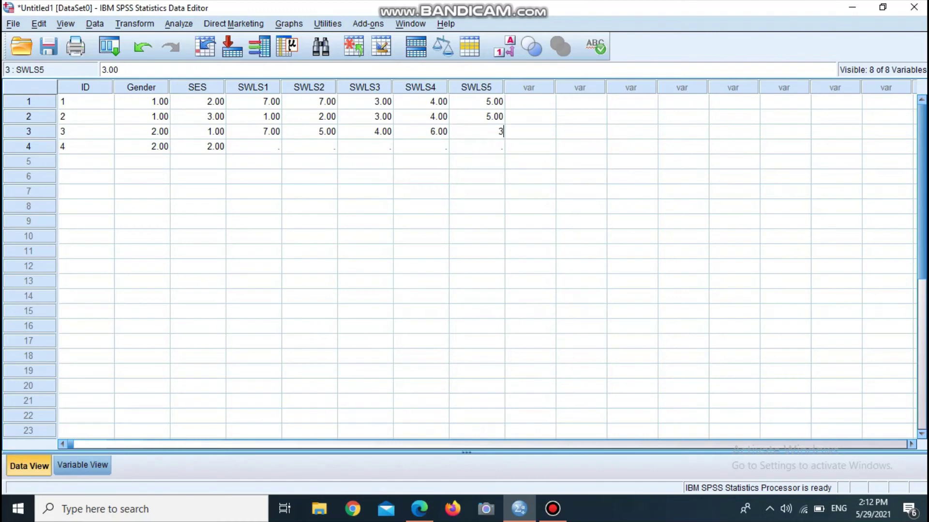
key(Return)
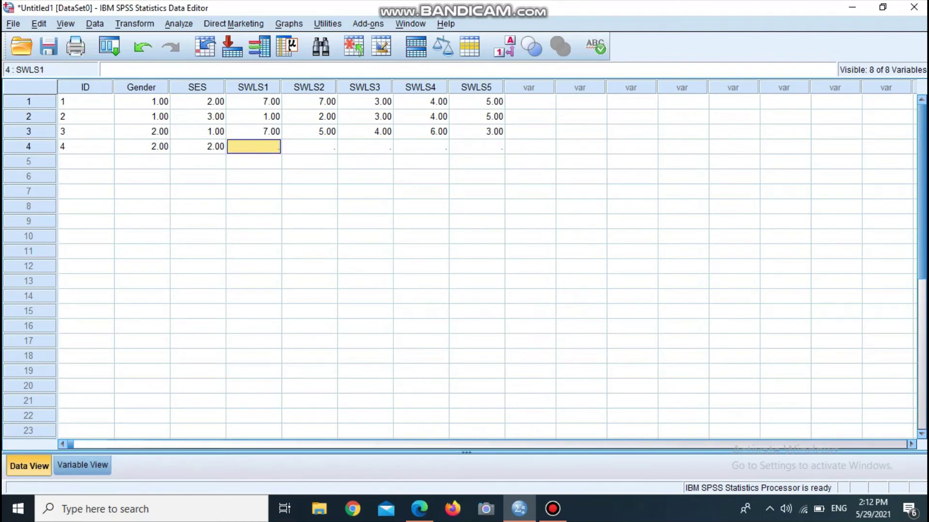
Fill in SWLS1 to SWLS5 for case 4 with 6, 5, 4, 3 and 3
text(6)
key(Tab)
text(5)
key(Tab)
text(4)
key(Tab)
text(32)
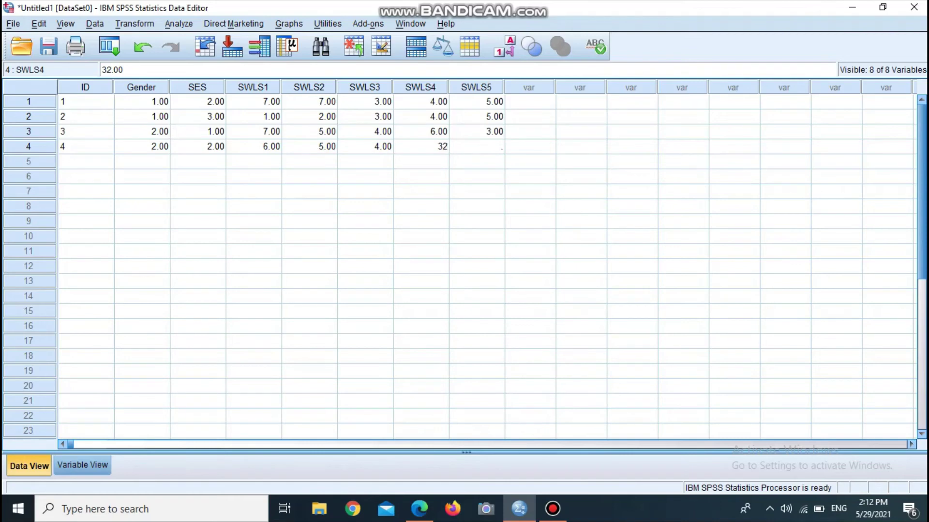
key(BackSpace)
text(2)
key(BackSpace)
key(Tab)
key(Tab)
text(3)
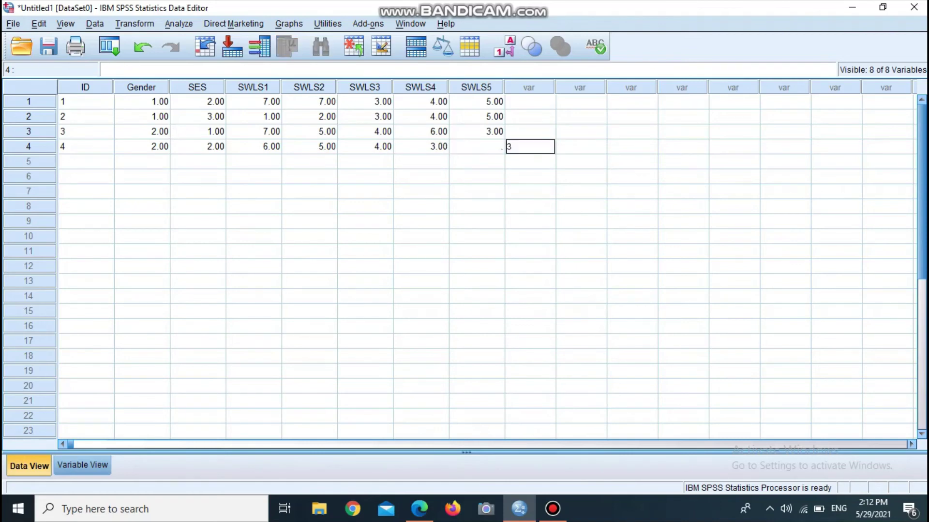
click(477, 146)
text(3)
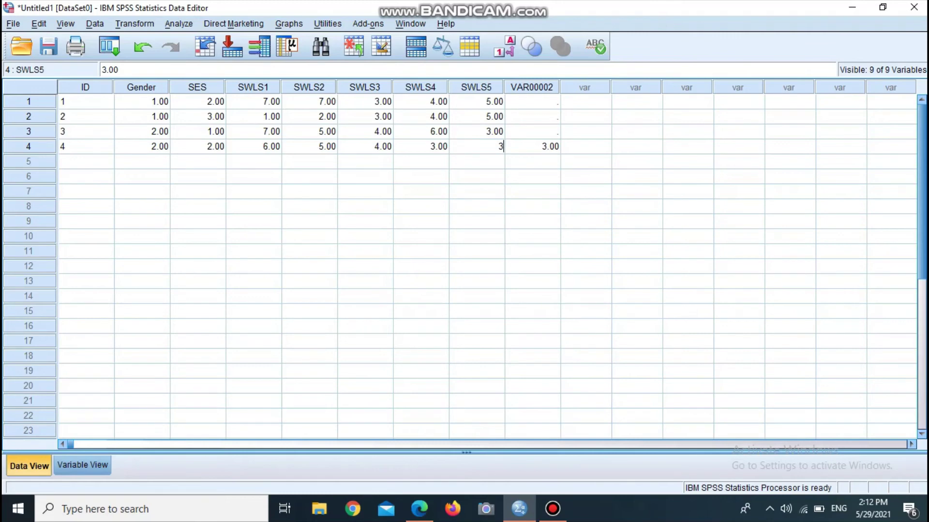
Clear the stray variable VAR00002 beside SWLS5, keeping 3 as the SWLS5 value of case 4
right_click(540, 90)
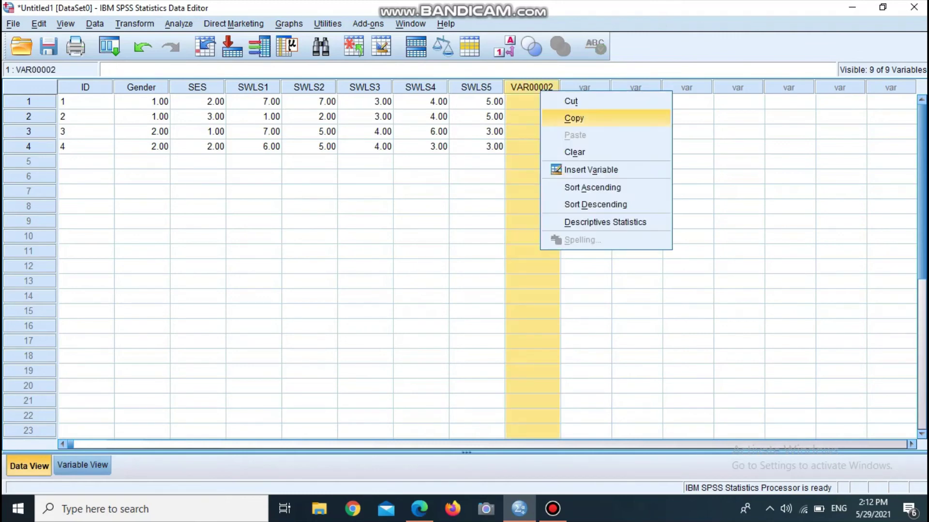
click(574, 152)
text(3)
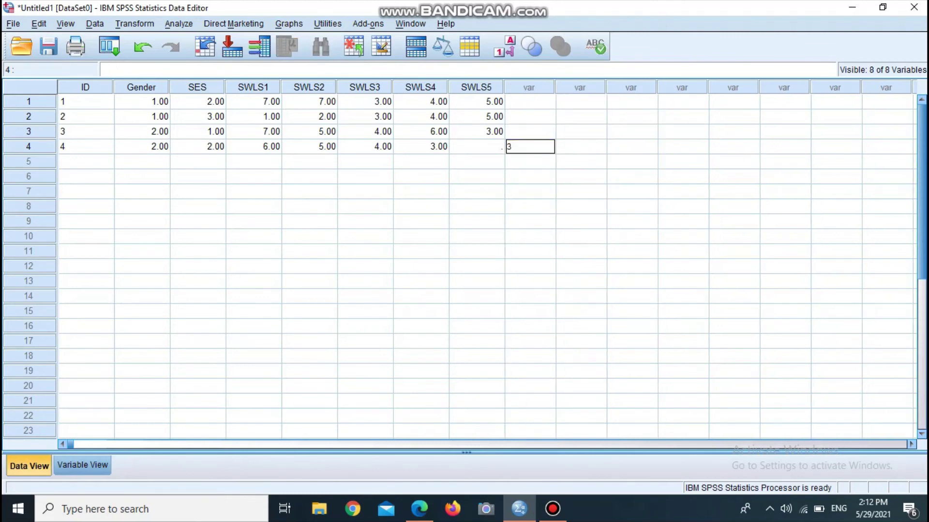
click(476, 146)
text(3)
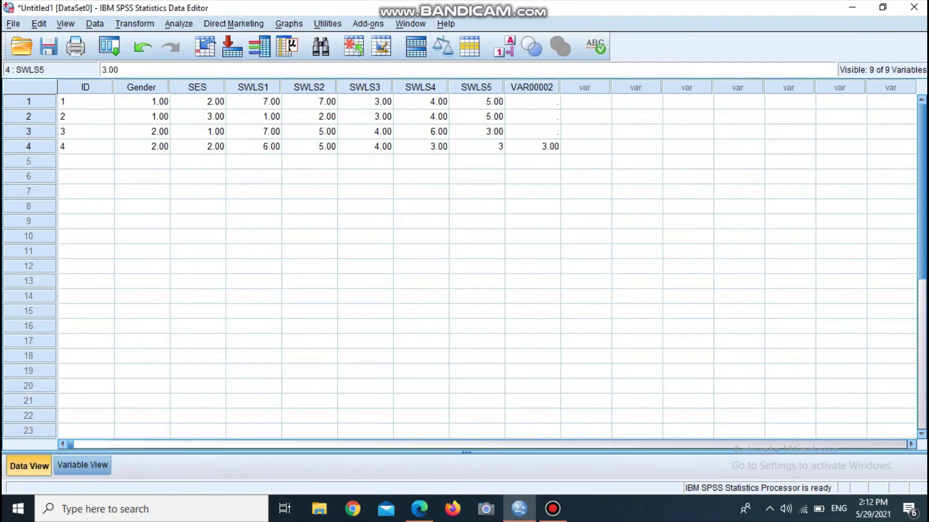
right_click(540, 91)
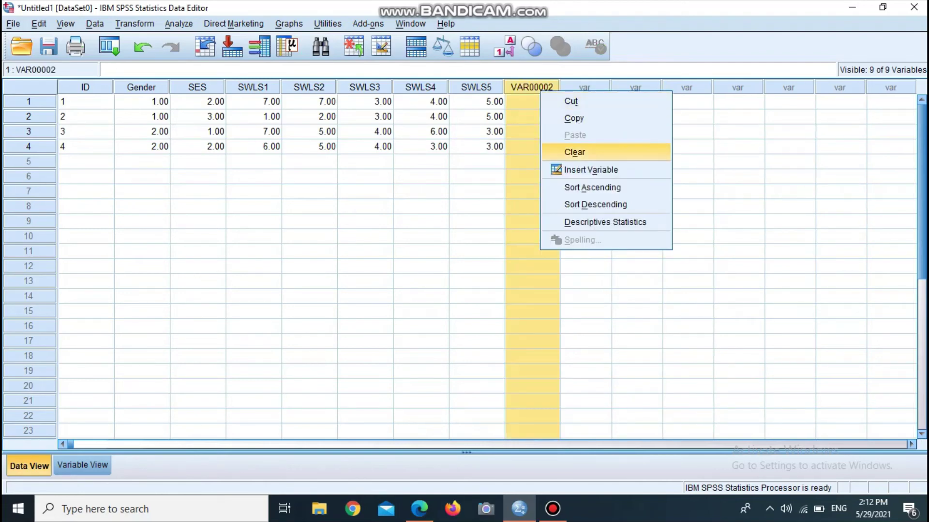
key(Return)
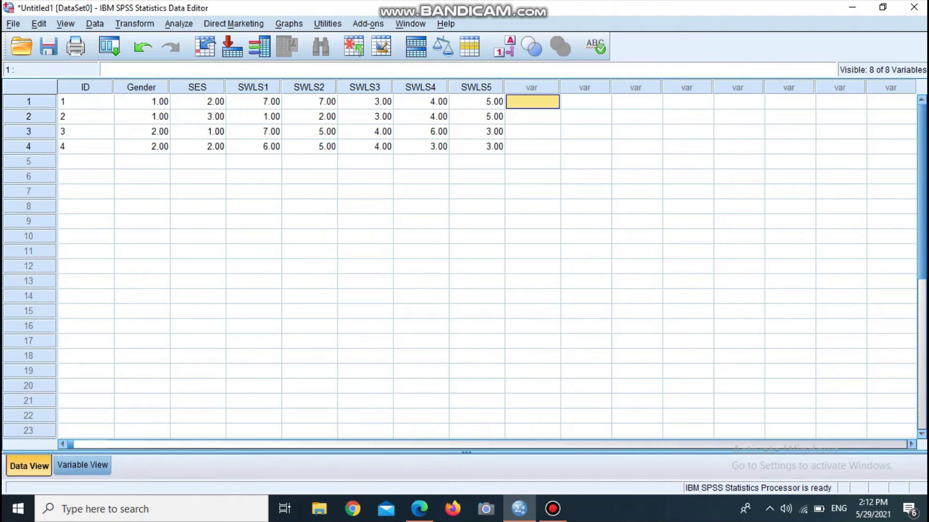
Set the decimals of the Gender and SES variables to 0 in the variable definitions
click(82, 465)
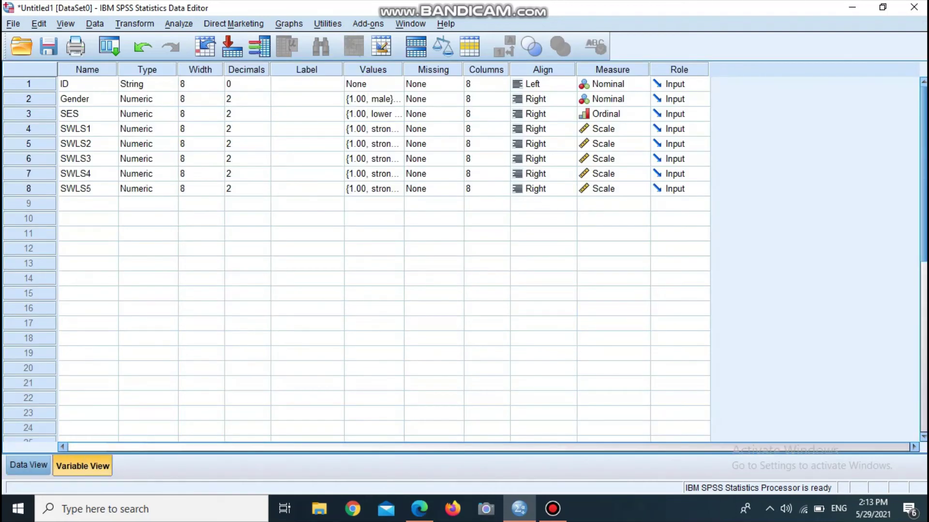
click(245, 98)
text(0)
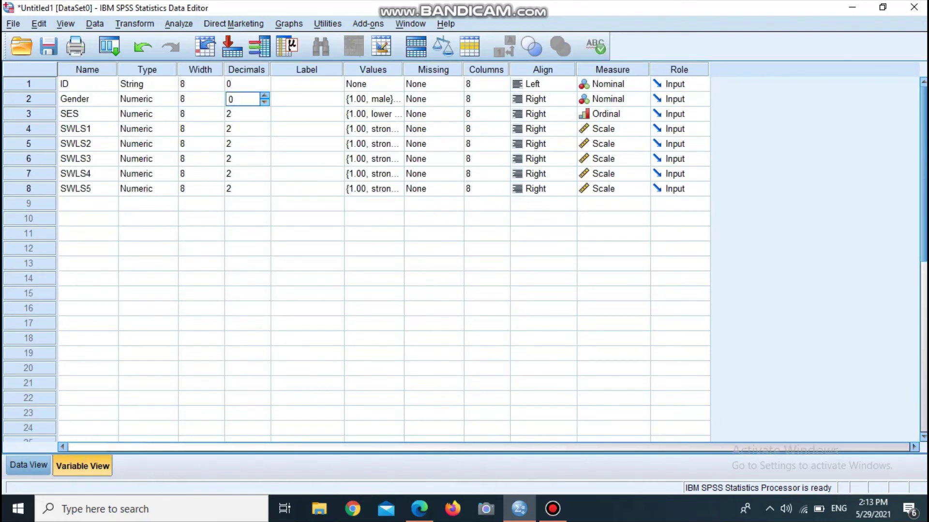
key(Return)
text(0)
key(Return)
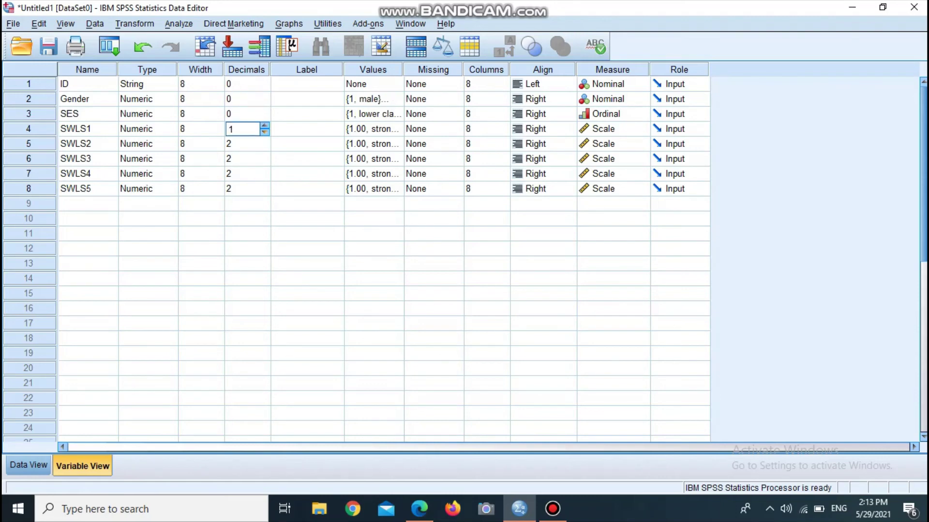
Set the decimals of the five variables SWLS1 to SWLS5 to 0
text(0)
key(Return)
text(0)
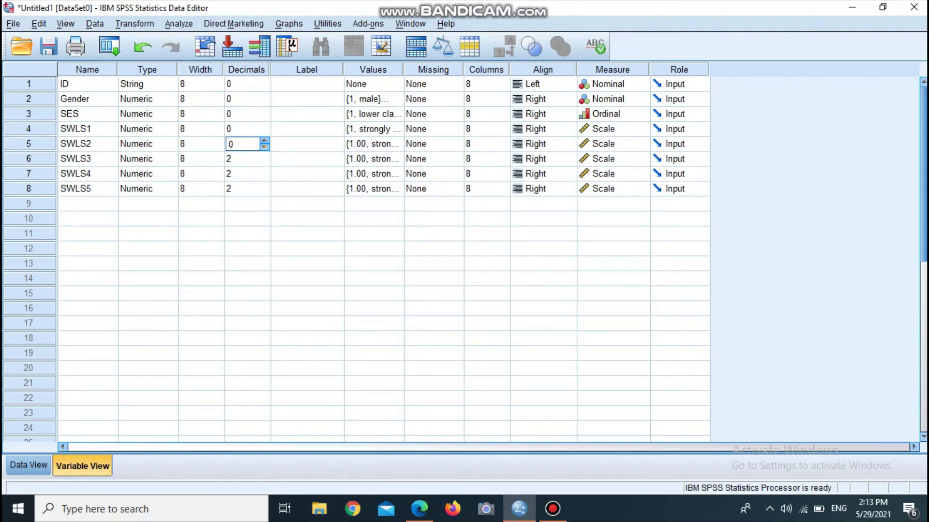
key(Return)
text(0)
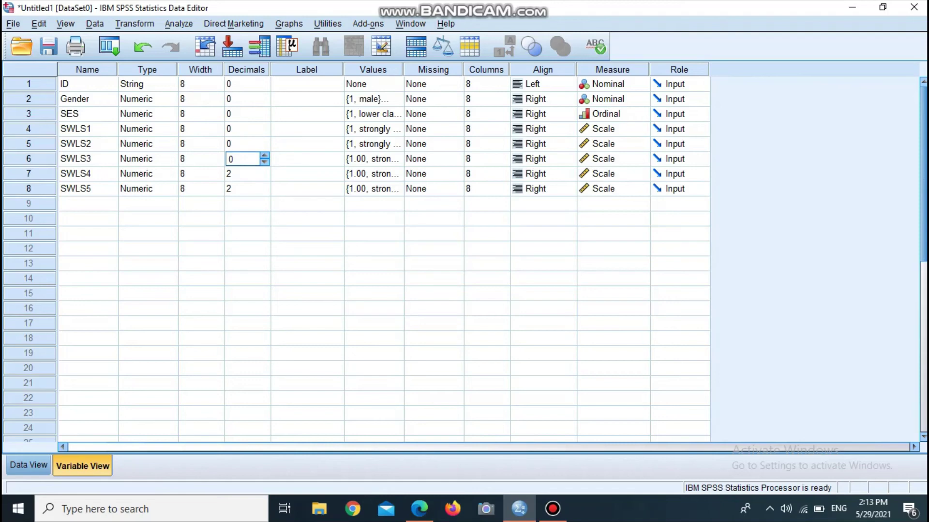
key(Return)
text(0)
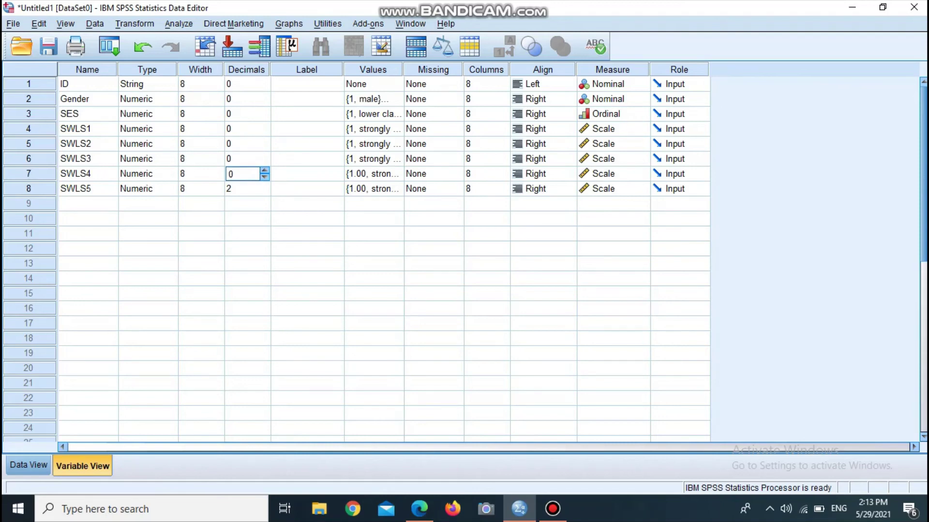
key(Return)
text(0)
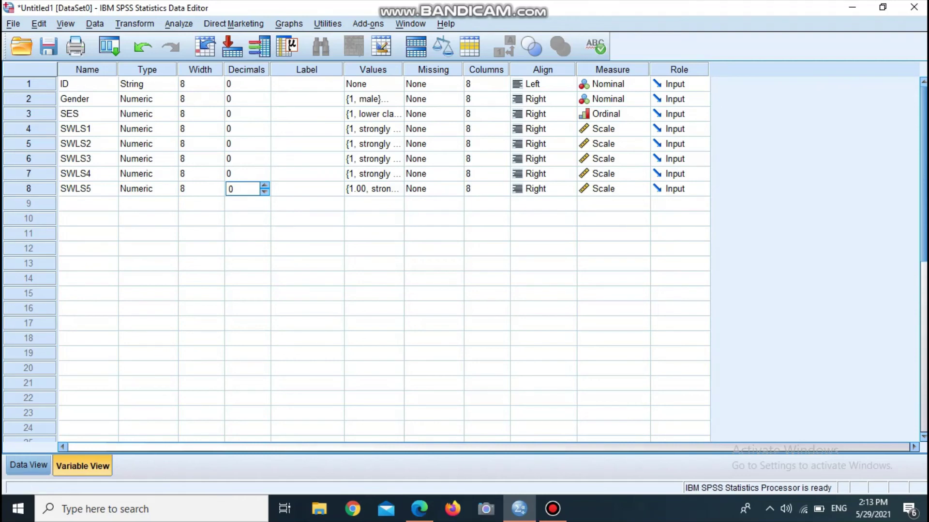
key(Return)
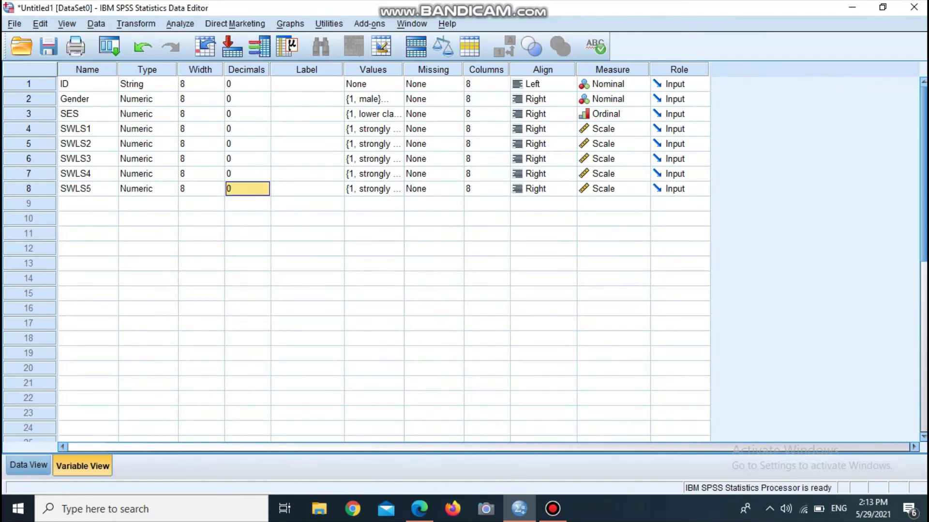
Enter Respondent as the label of the Gender variable
click(307, 99)
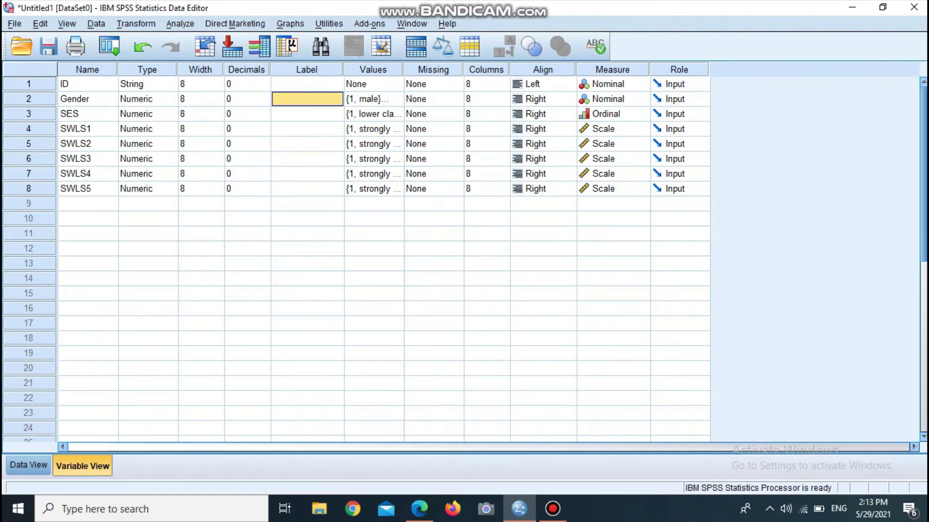
text(Gender)
text(RE)
text(spondent)
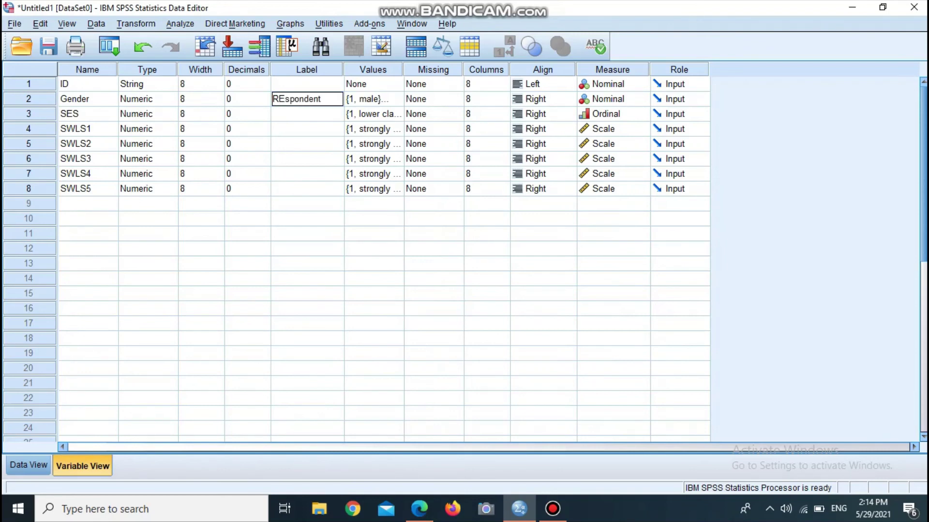
key(BackSpace)
text(e)
key(Return)
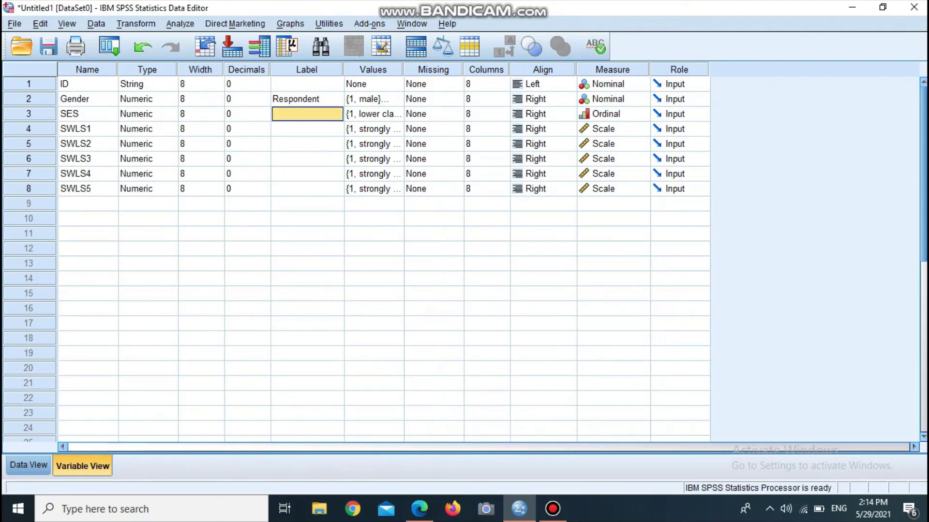
Label the Gender variable "respondents" and the SES variable "status"
click(308, 99)
text(re)
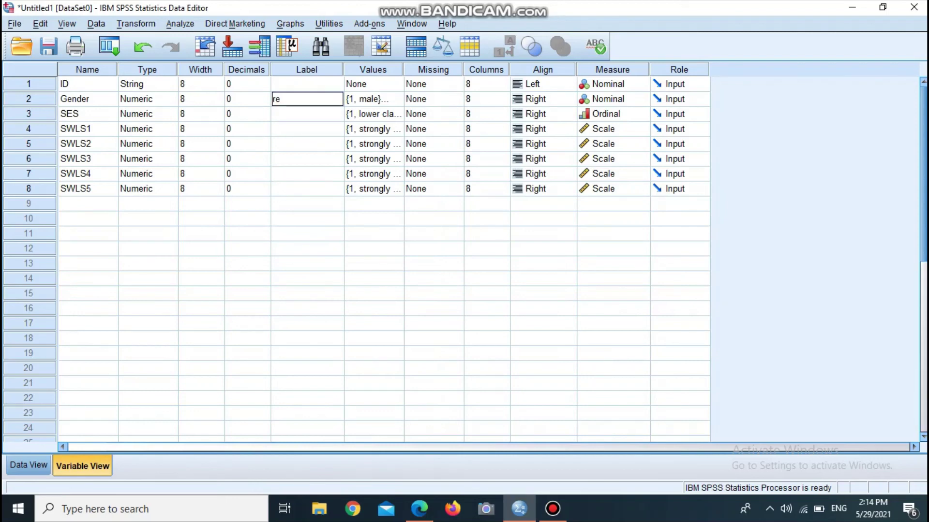
text(spondents)
key(Return)
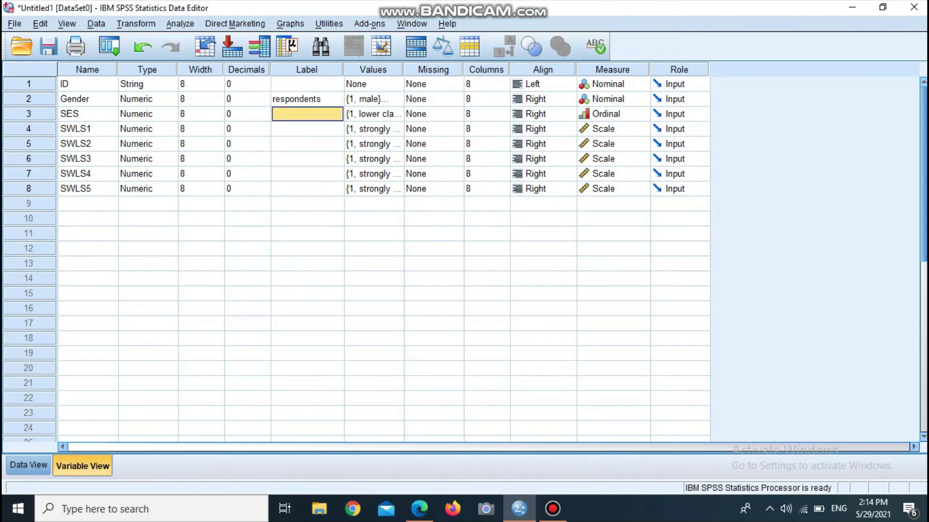
text(Socioeconomic sta)
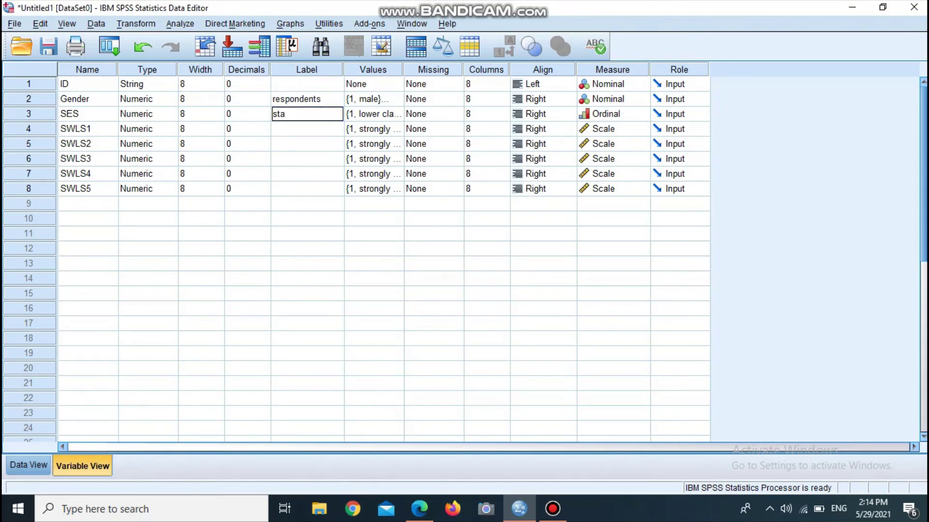
text(tus)
key(Return)
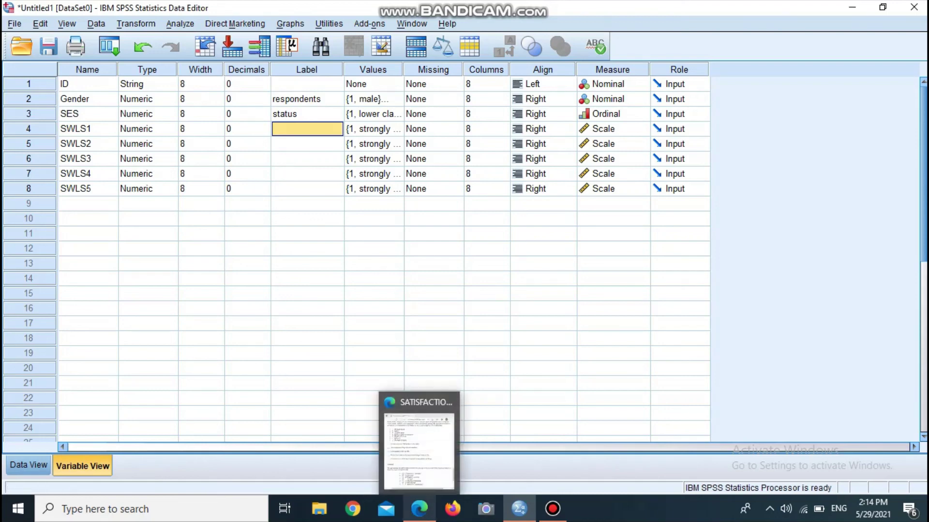
Copy "In most ways my life is close to my ideal." from the satisfaction scale PDF in Edge into the SWLS1 label in SPSS
click(414, 426)
drag(707, 199, 517, 198)
key(ctrl+c)
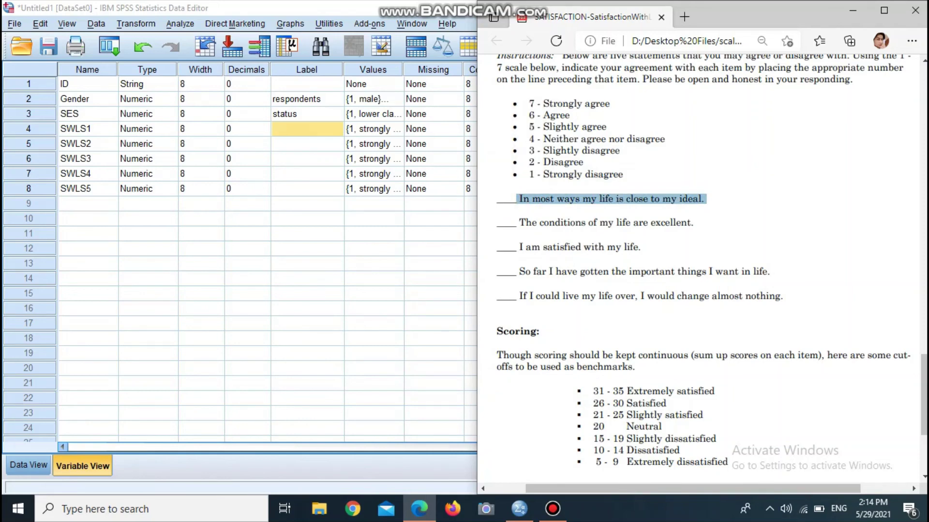
key(alt+Tab)
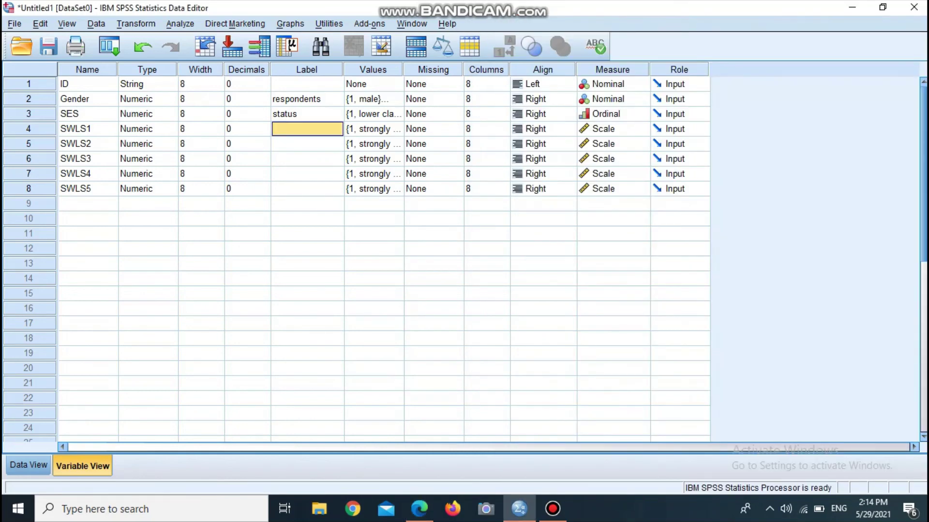
key(ctrl+v)
key(Return)
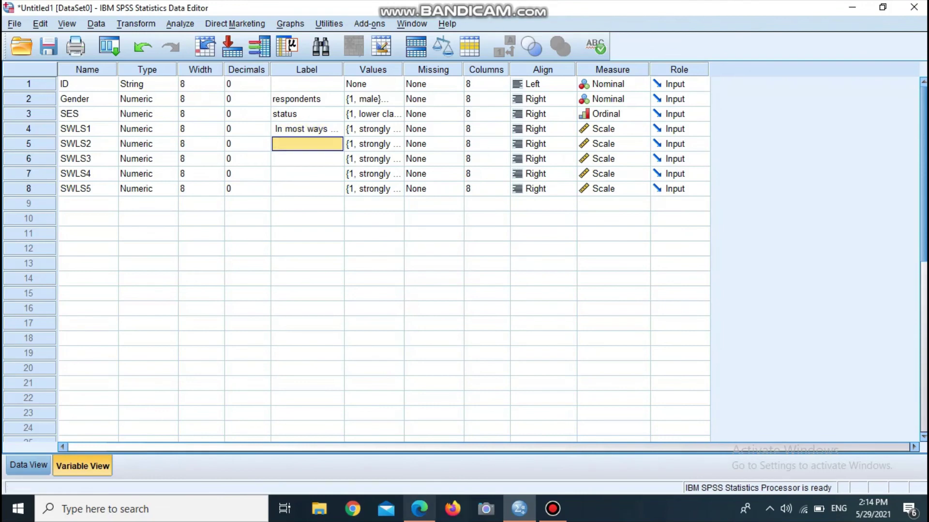
Copy "The conditions of my life are excellent." from the scale PDF in Edge into the SWLS2 label in SPSS
key(alt+Tab)
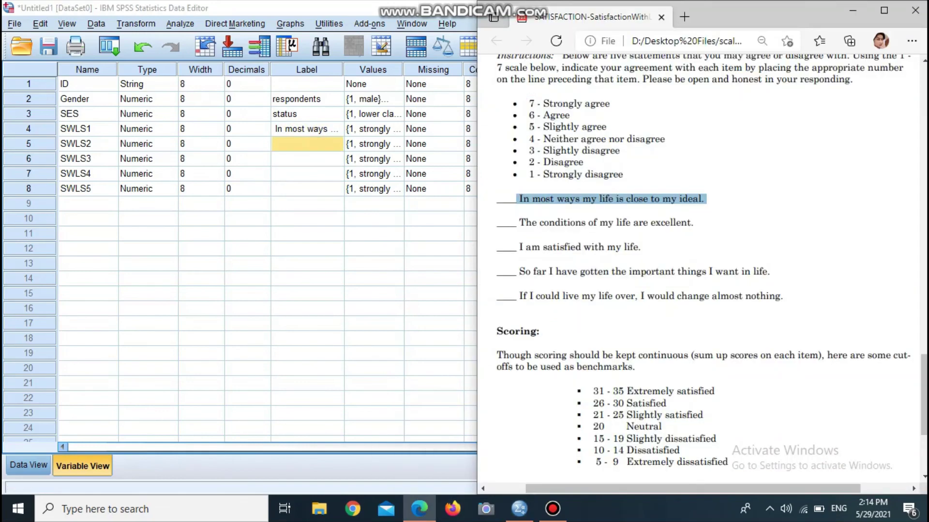
drag(694, 223, 526, 222)
click(531, 178)
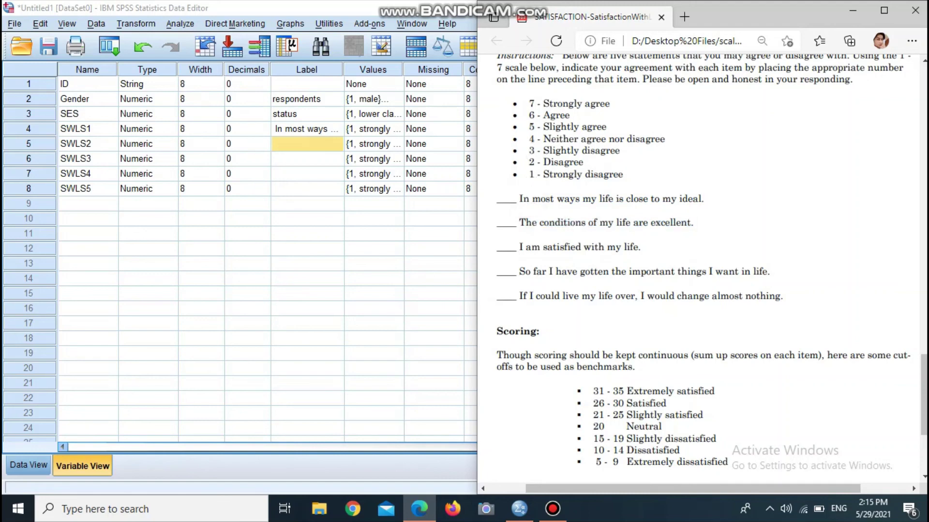
drag(693, 223, 518, 223)
key(ctrl+c)
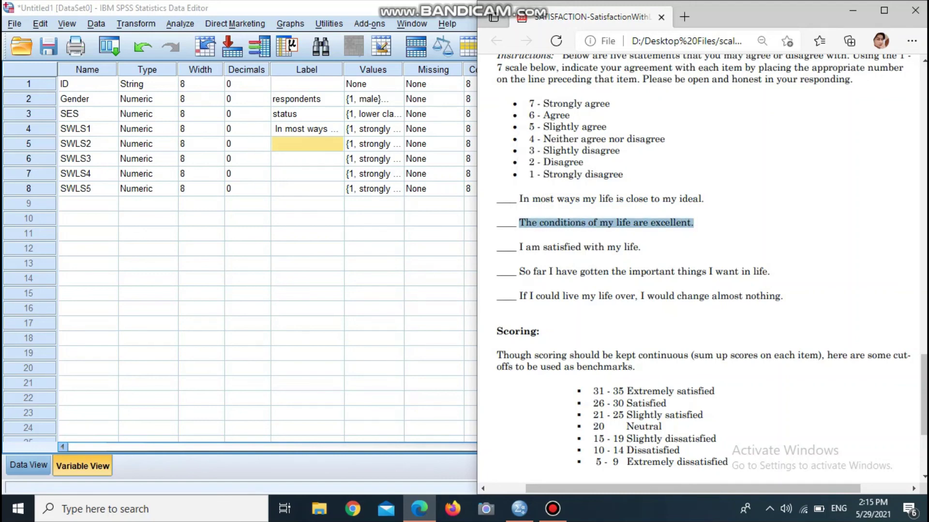
key(alt+Tab)
key(ctrl+v)
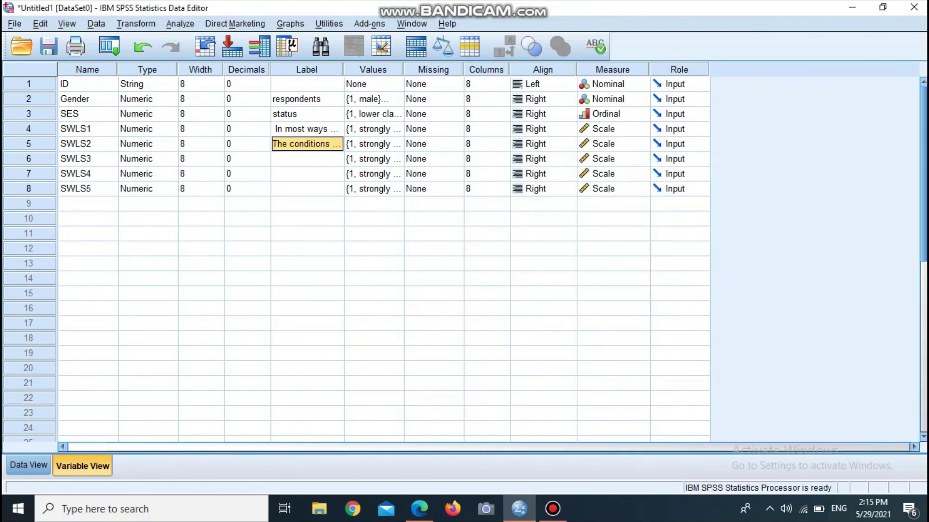
key(Down)
Switch to the scale PDF in Edge and copy the statement "I am satisfied with my life." for the SWLS3 label
click(418, 508)
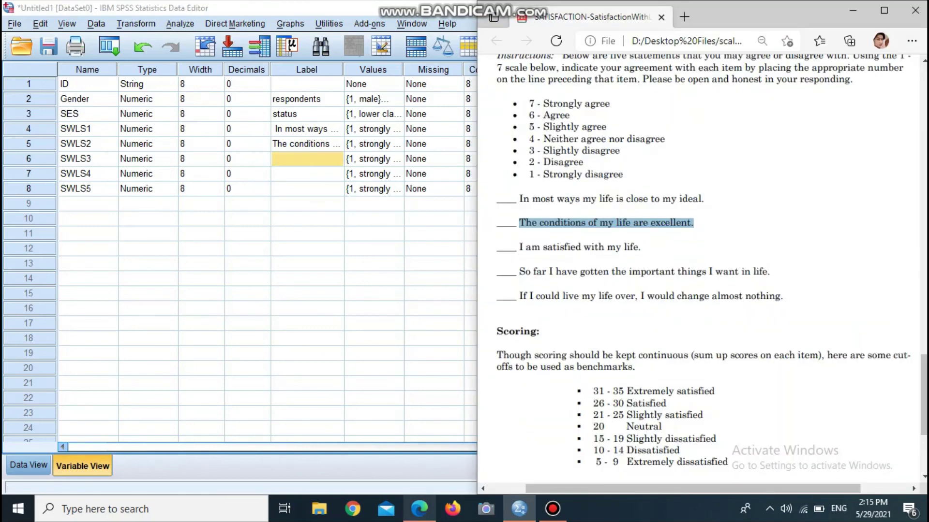
drag(642, 247, 518, 247)
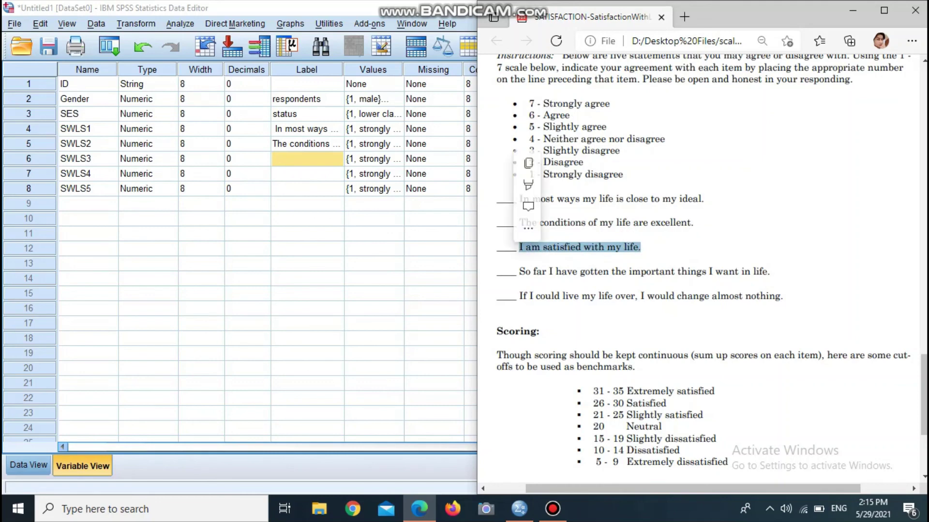
key(ctrl+c)
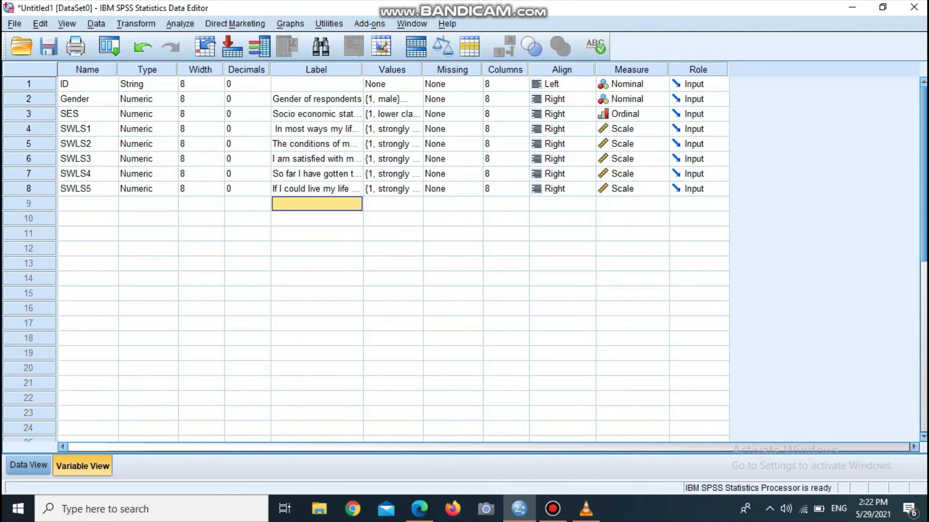
Check the values of the four cases in the data grid and return to the variable definitions
click(28, 465)
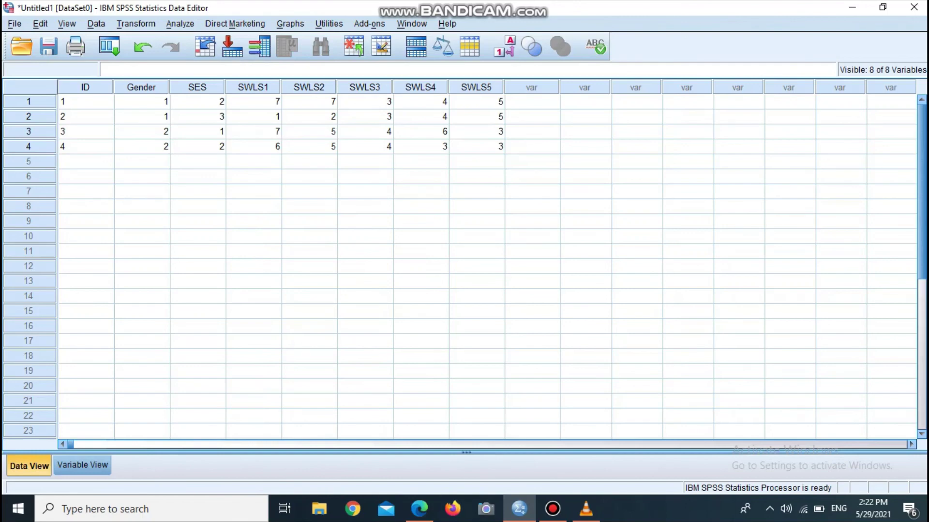
click(83, 465)
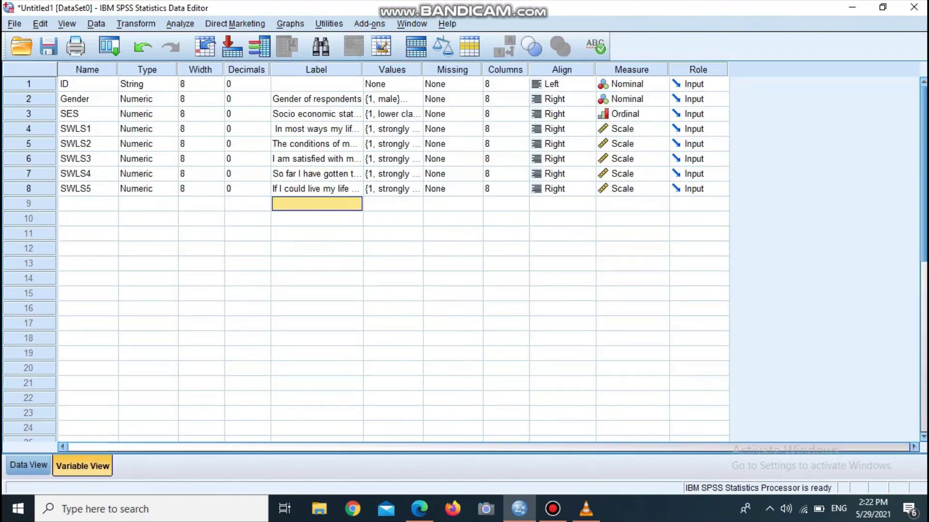